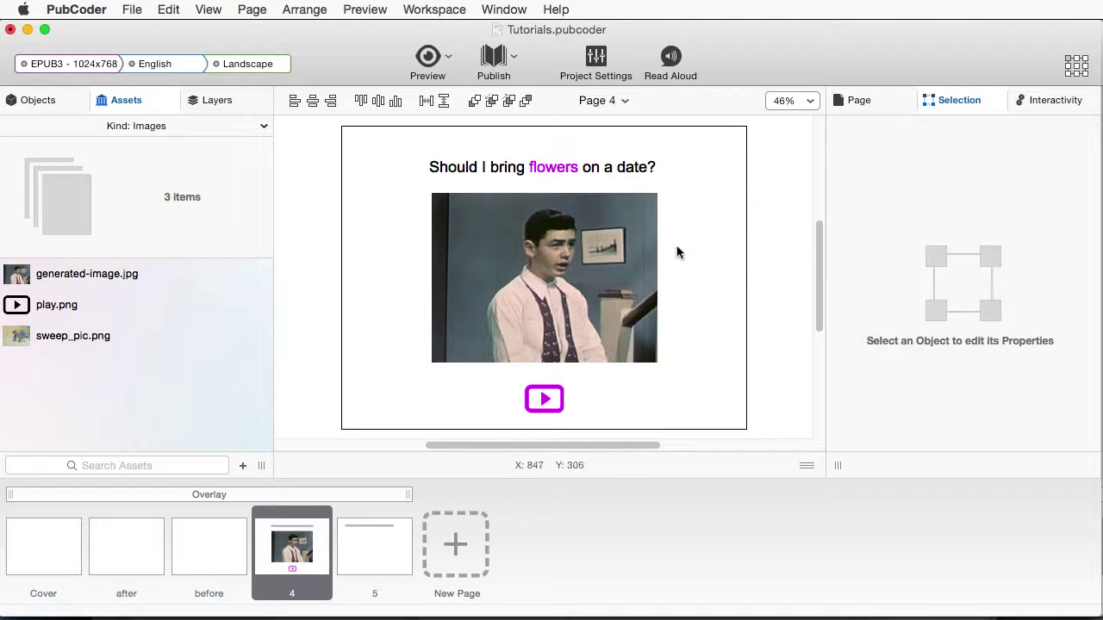
Select the 'Should I bring flowers on a date?' title text on page 4.
click(476, 169)
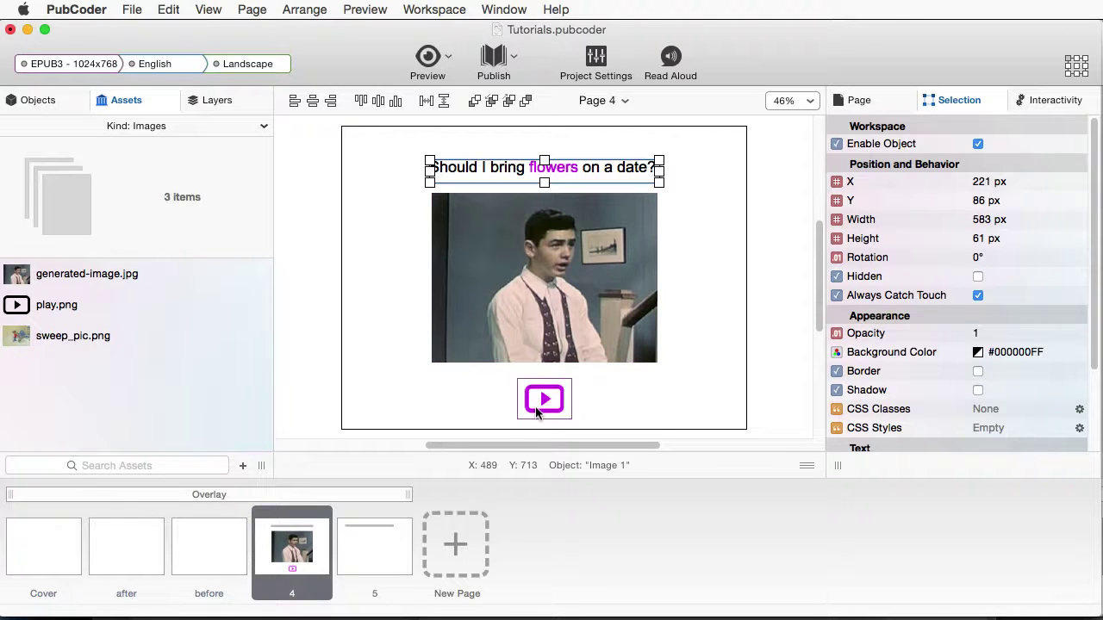
Preview page 4 and tap the video to play it, then pause it.
click(439, 68)
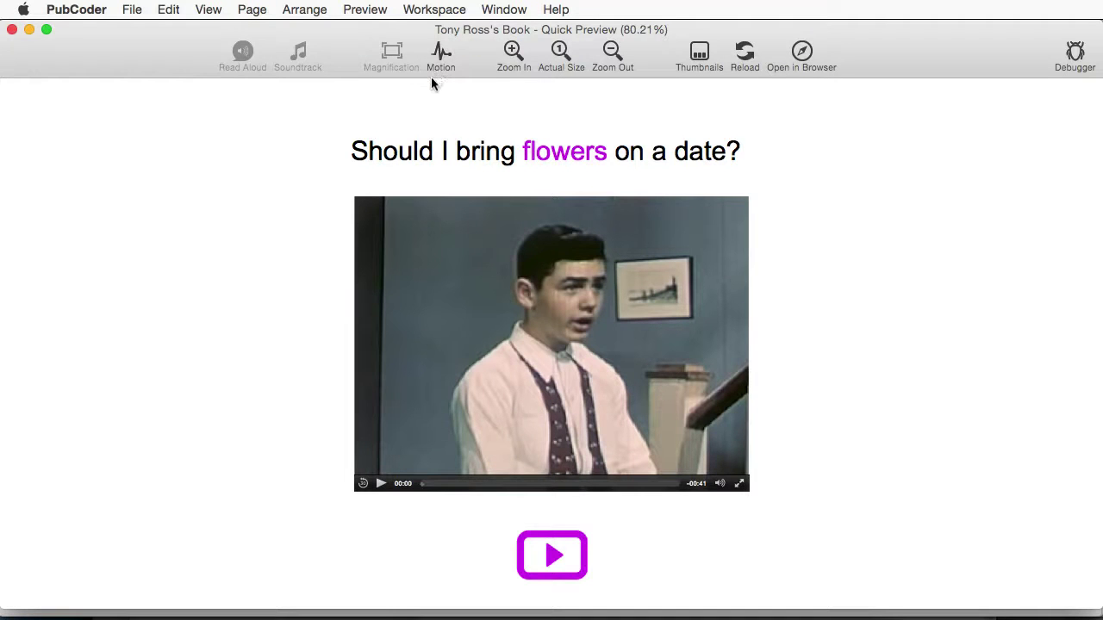
click(497, 277)
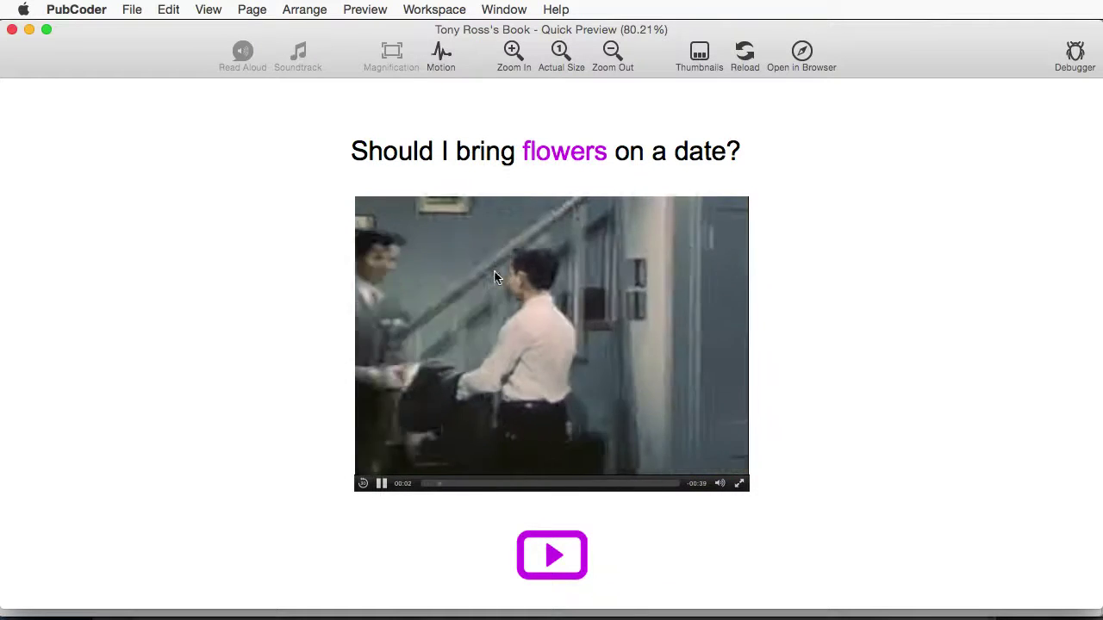
click(496, 276)
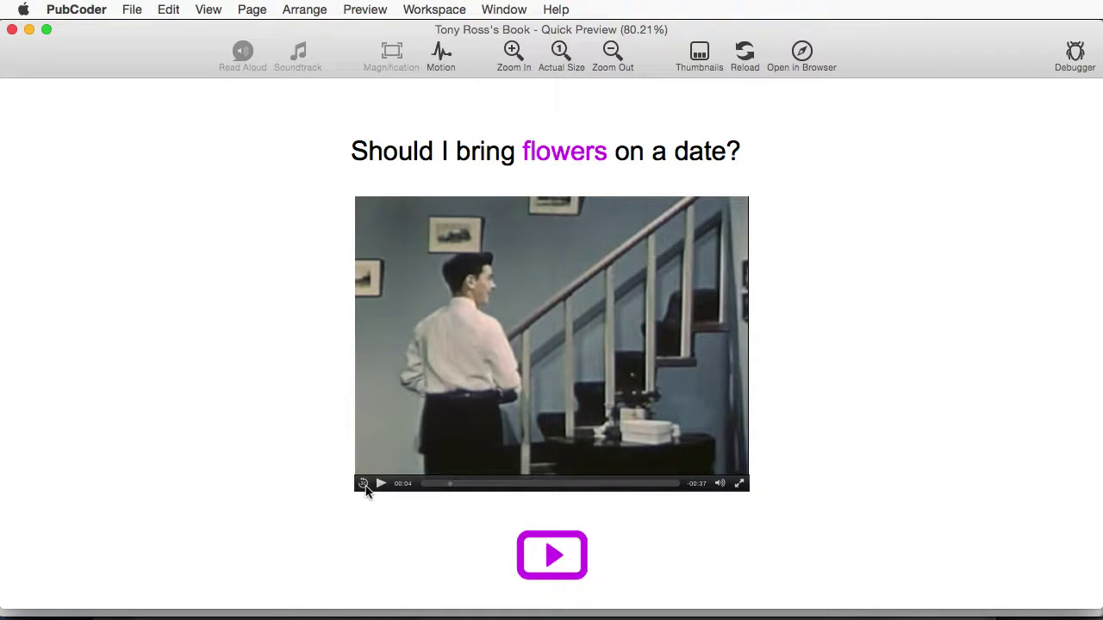
Start the video with the purple play button, pause and resume it, then close the preview.
click(553, 556)
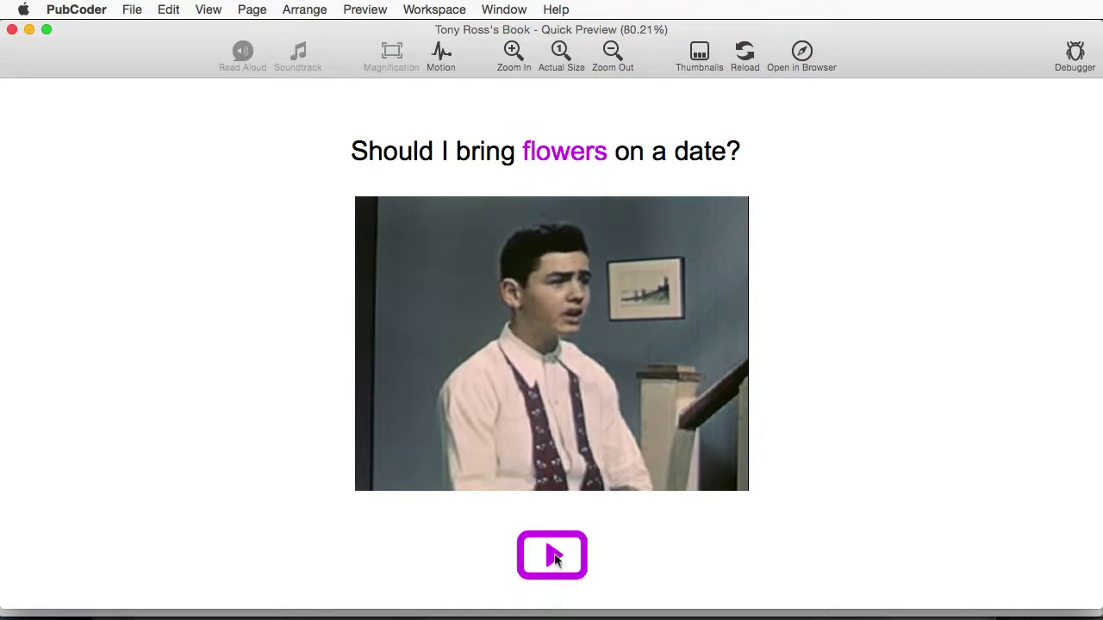
mouse_move(529, 310)
click(382, 484)
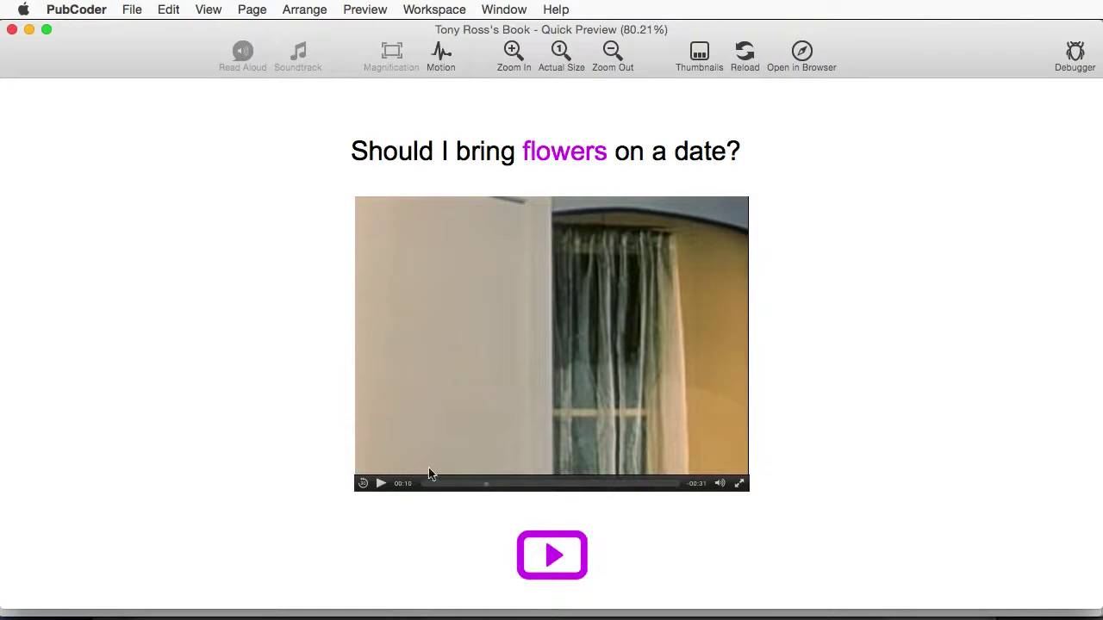
click(382, 483)
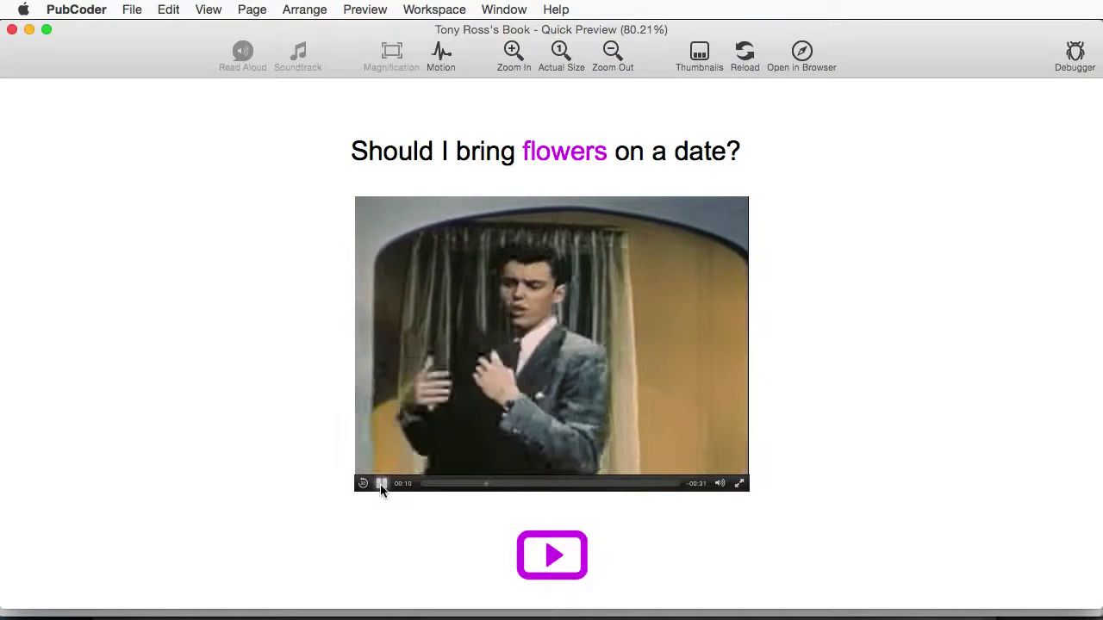
click(382, 483)
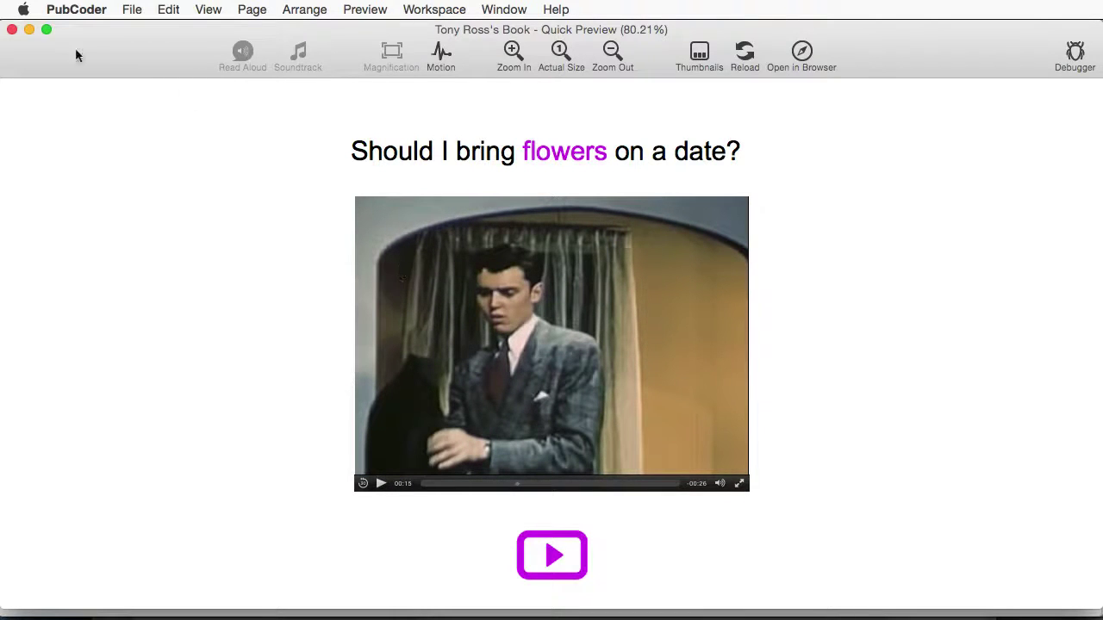
click(11, 29)
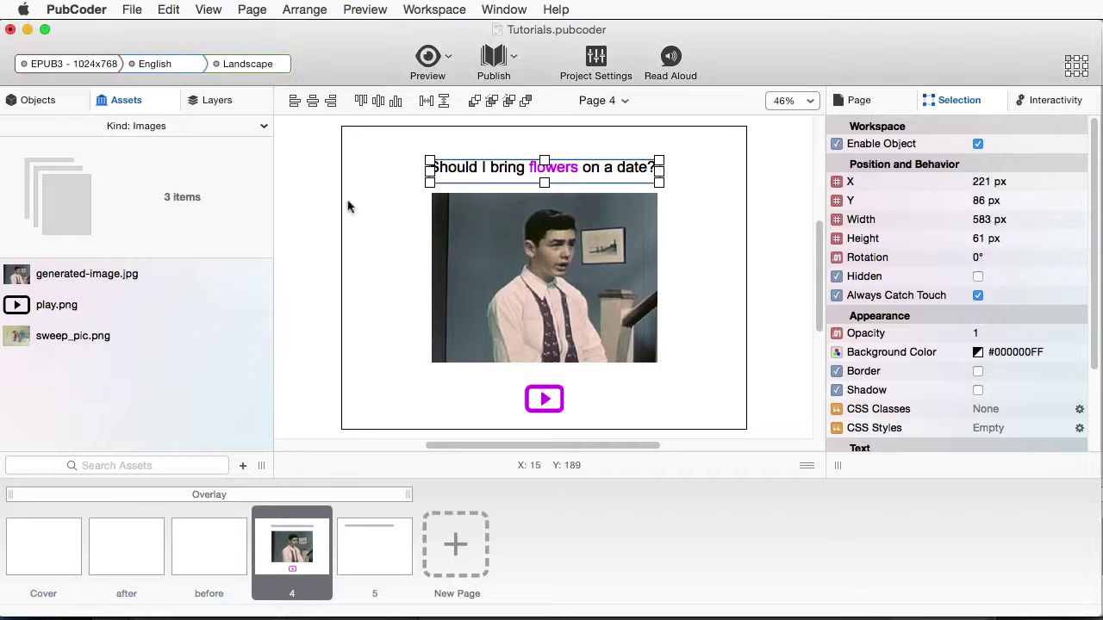
Go to page 5 and check its flowers title text.
click(377, 560)
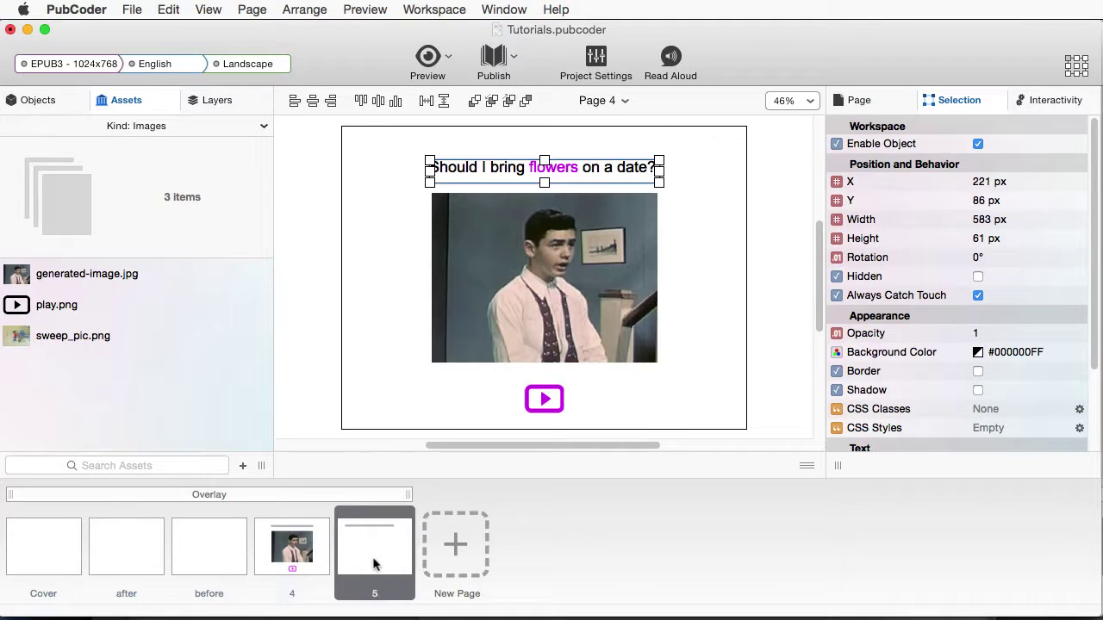
click(403, 172)
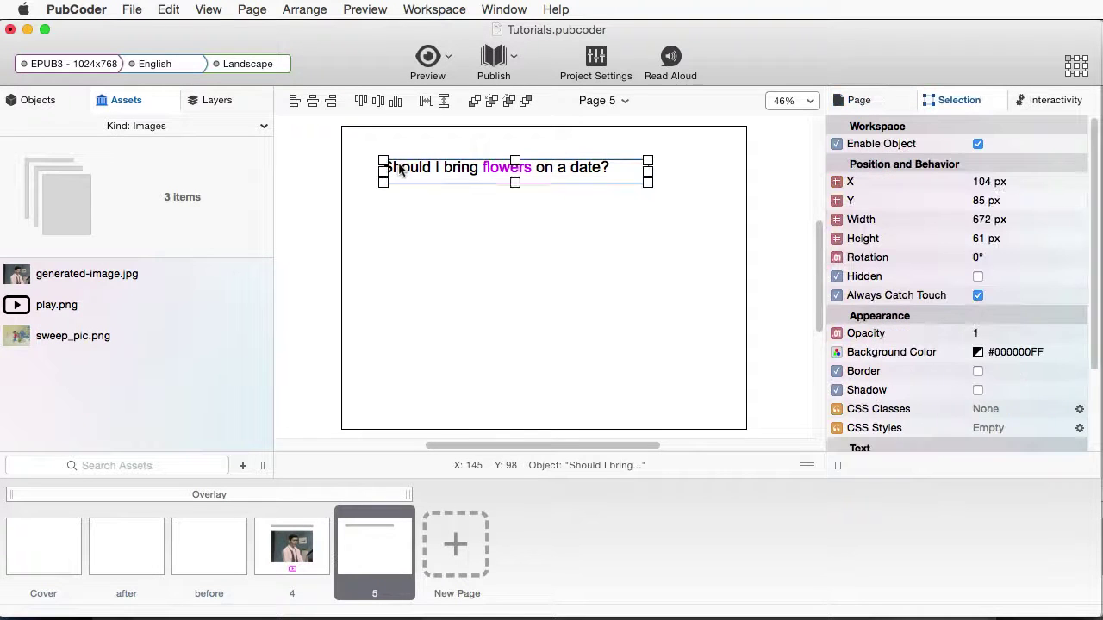
click(293, 239)
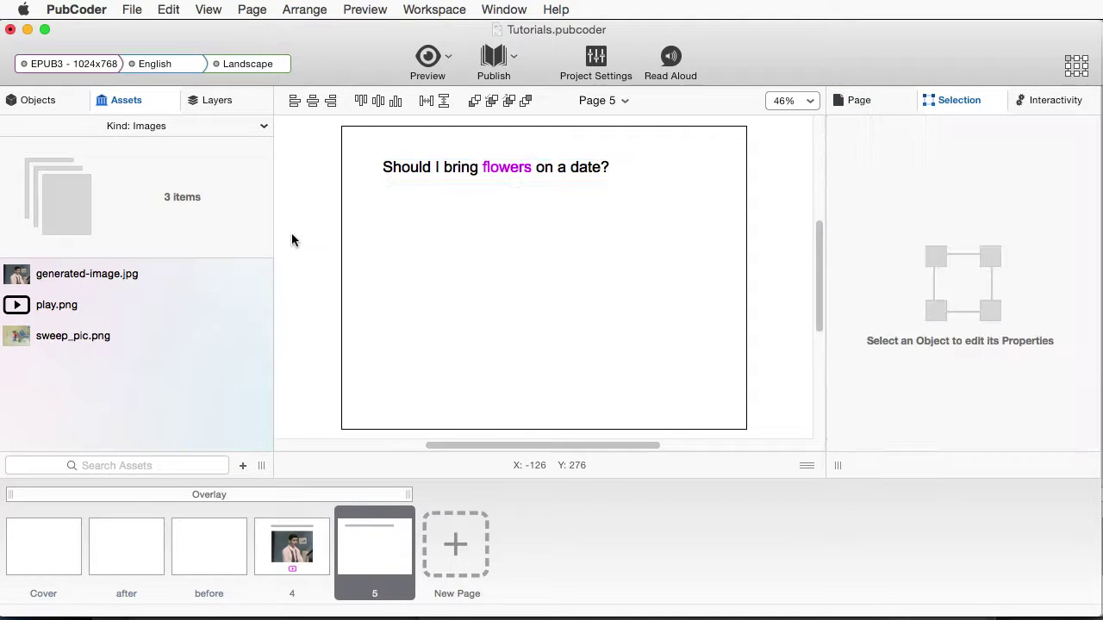
Add a video object just below the title and resize it to 664 × 447 px.
click(33, 100)
mouse_move(149, 220)
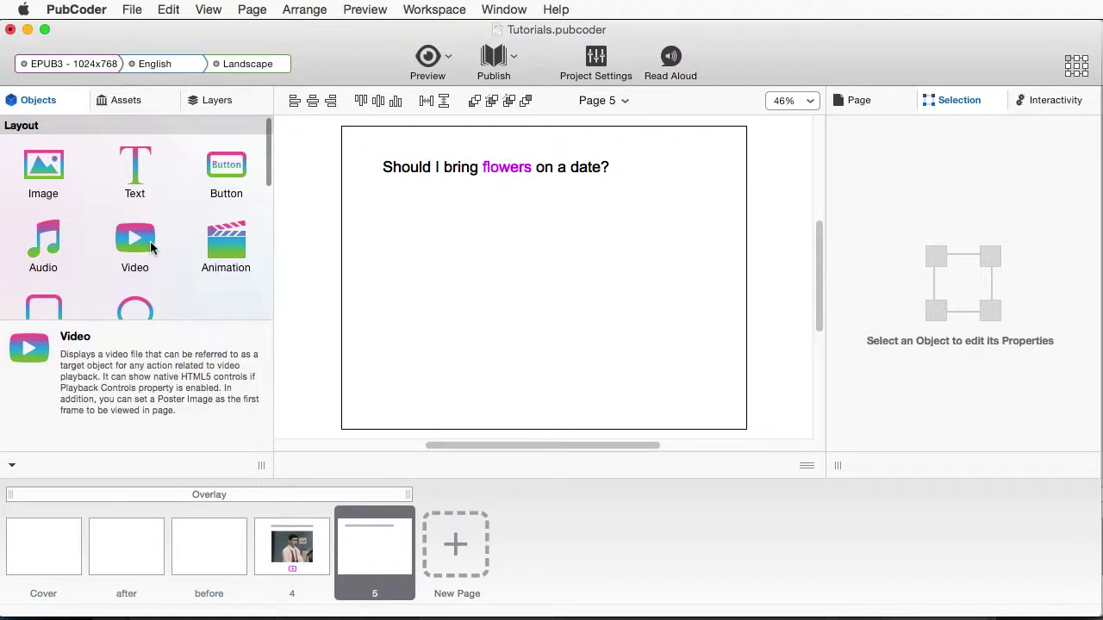
drag(148, 248, 498, 296)
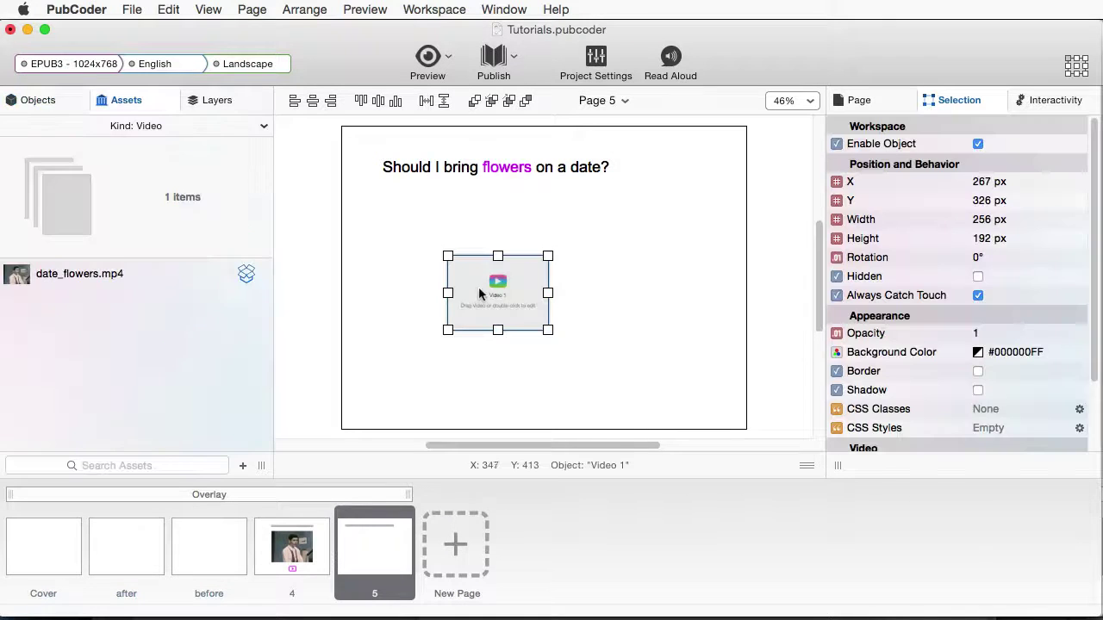
drag(550, 335, 659, 376)
drag(442, 252, 394, 197)
drag(529, 276, 543, 274)
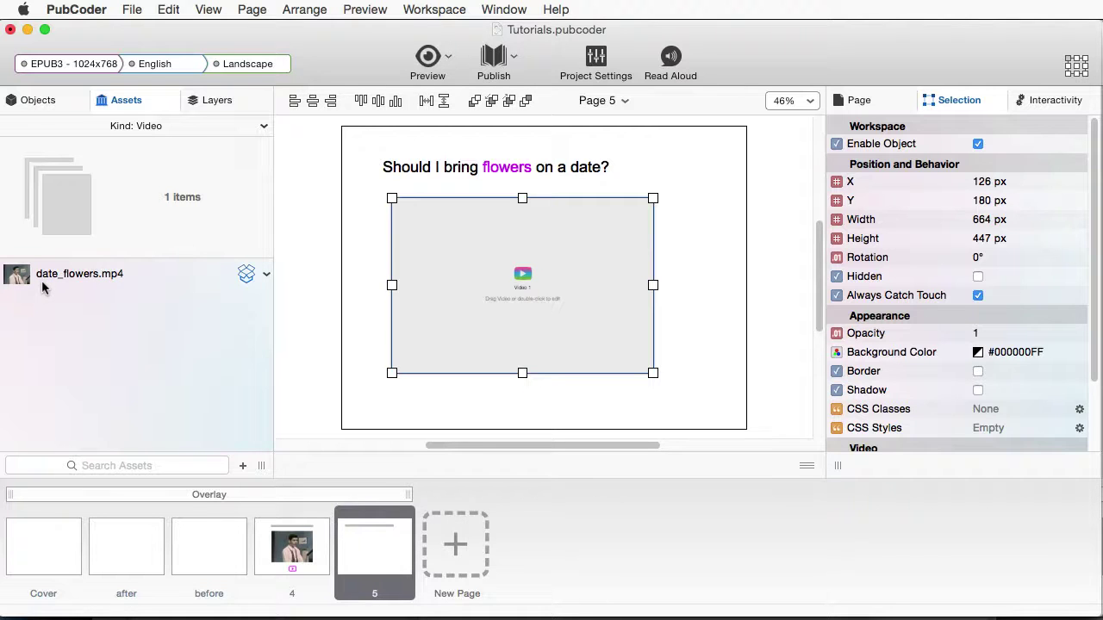
Import date_flowers_exmp.mp4 into the video assets and include it in the package.
click(244, 467)
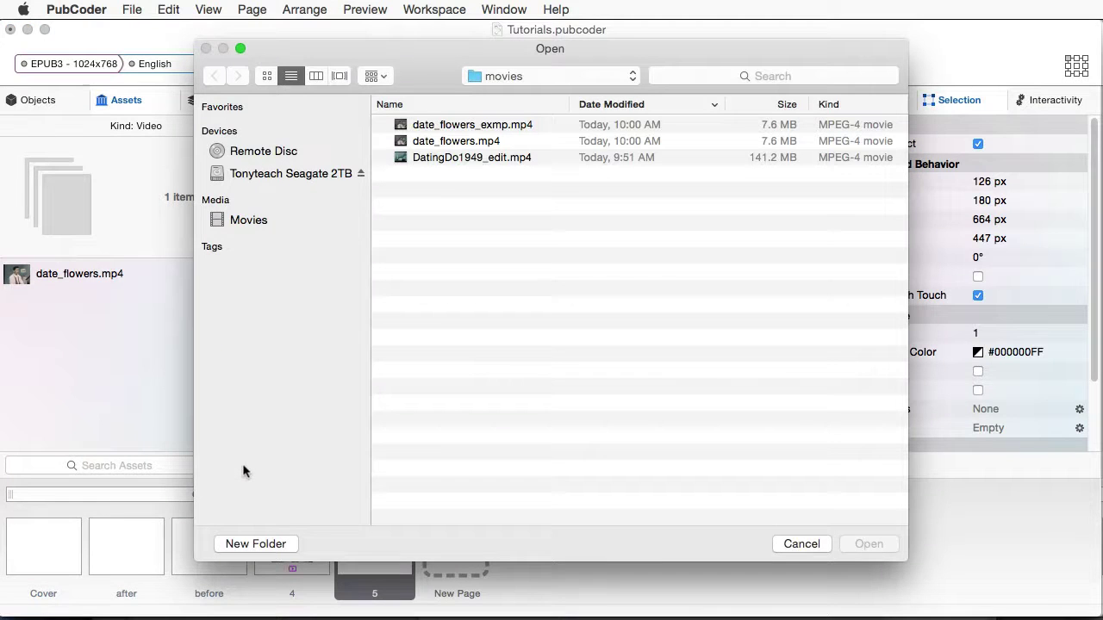
click(459, 127)
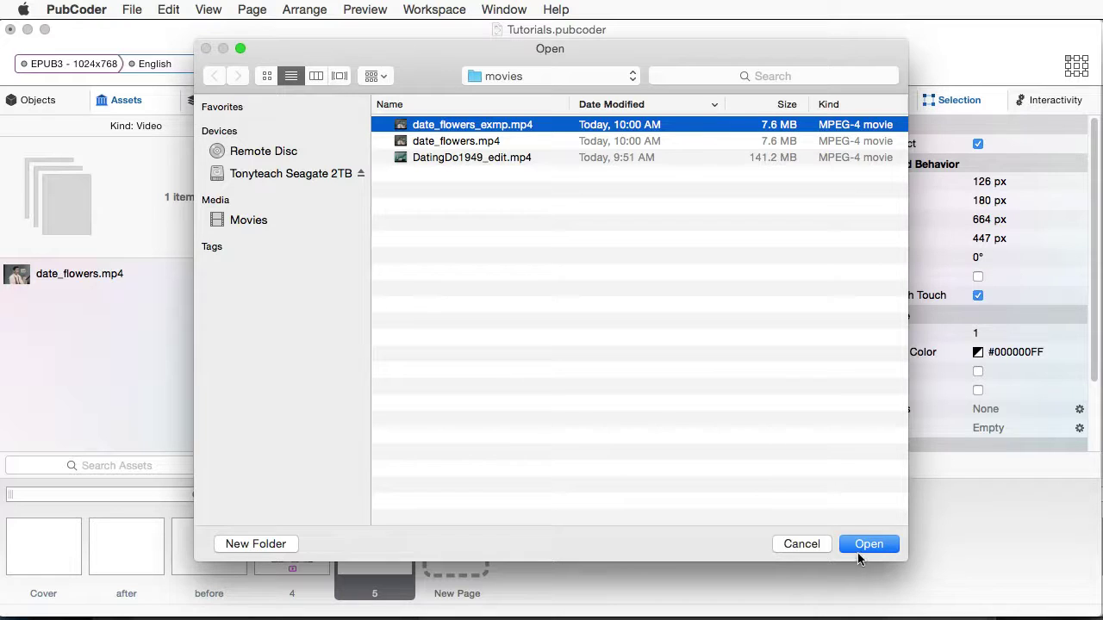
click(803, 543)
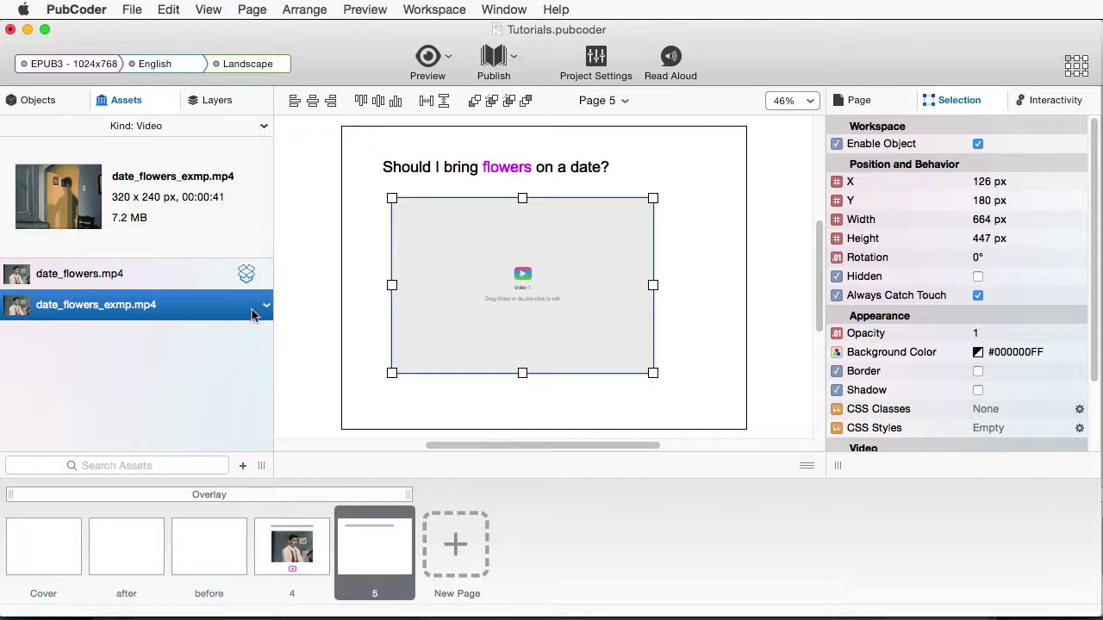
mouse_move(268, 308)
click(266, 307)
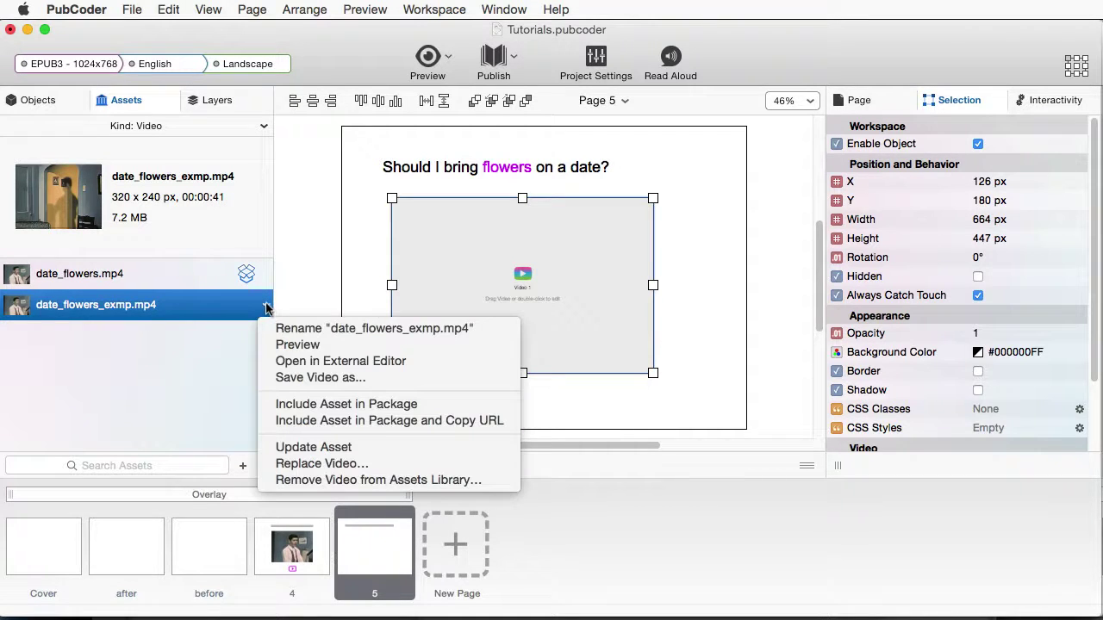
click(374, 410)
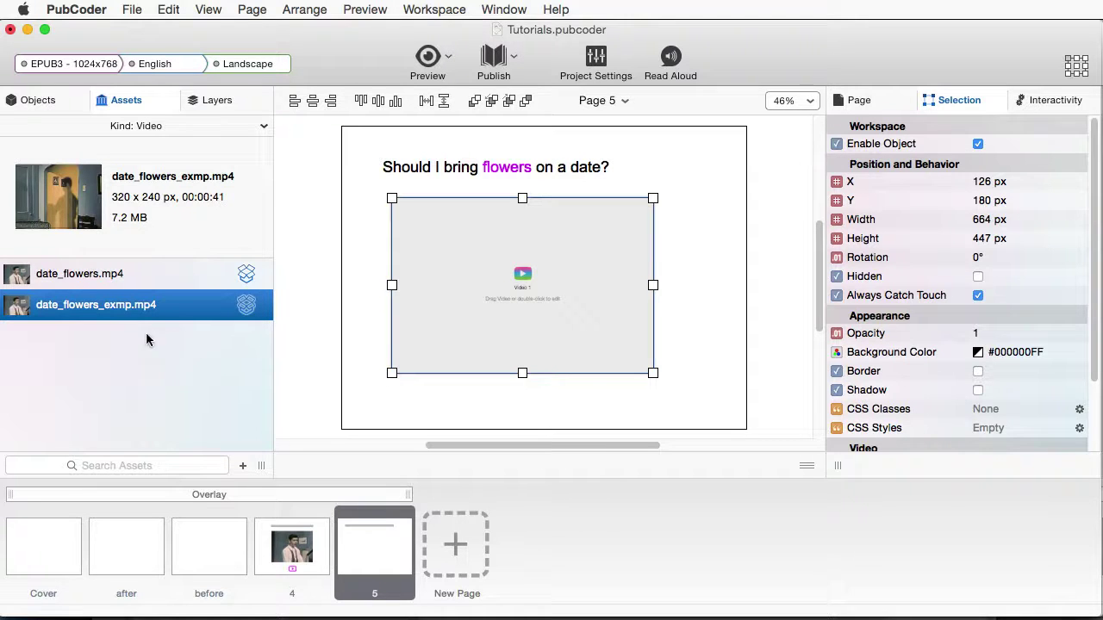
Remove date_flowers_exmp.mp4 from the assets library, leaving only date_flowers.mp4.
click(265, 306)
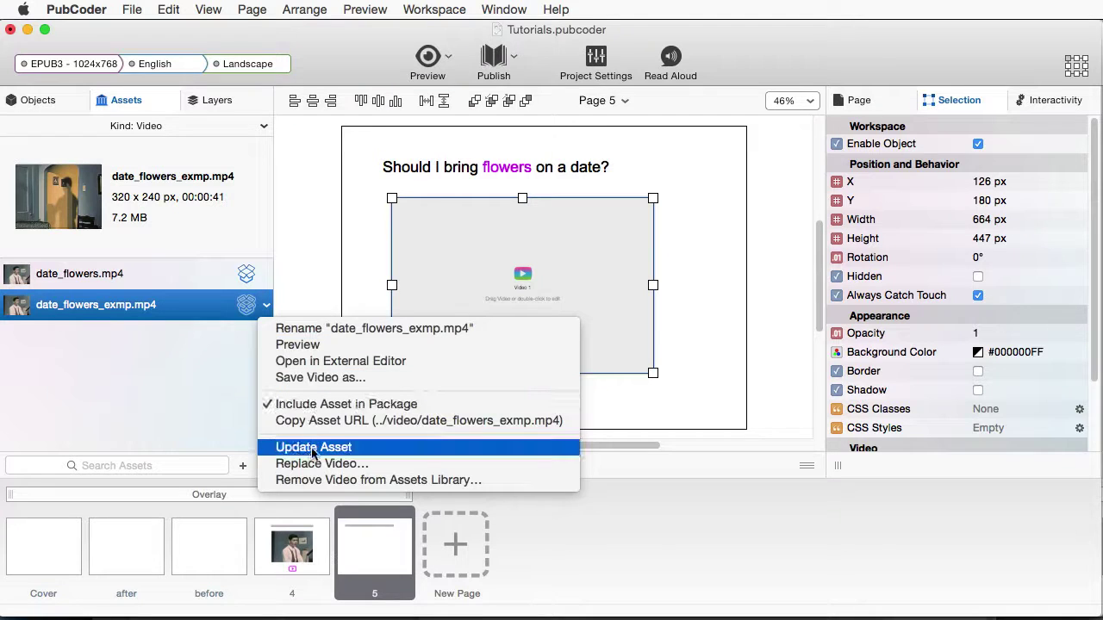
click(295, 480)
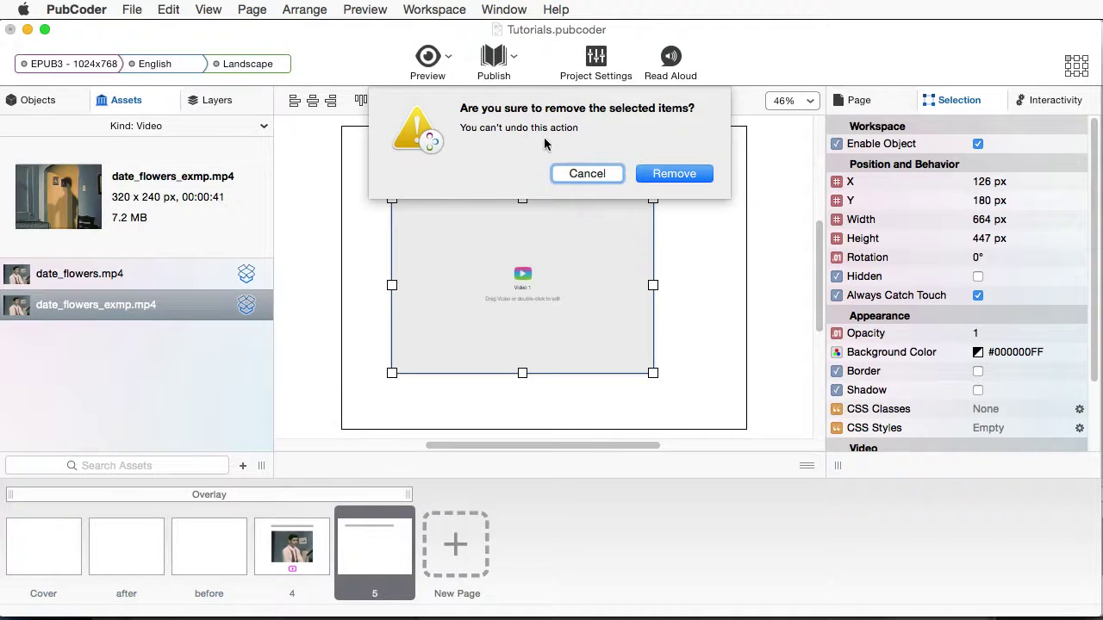
click(657, 175)
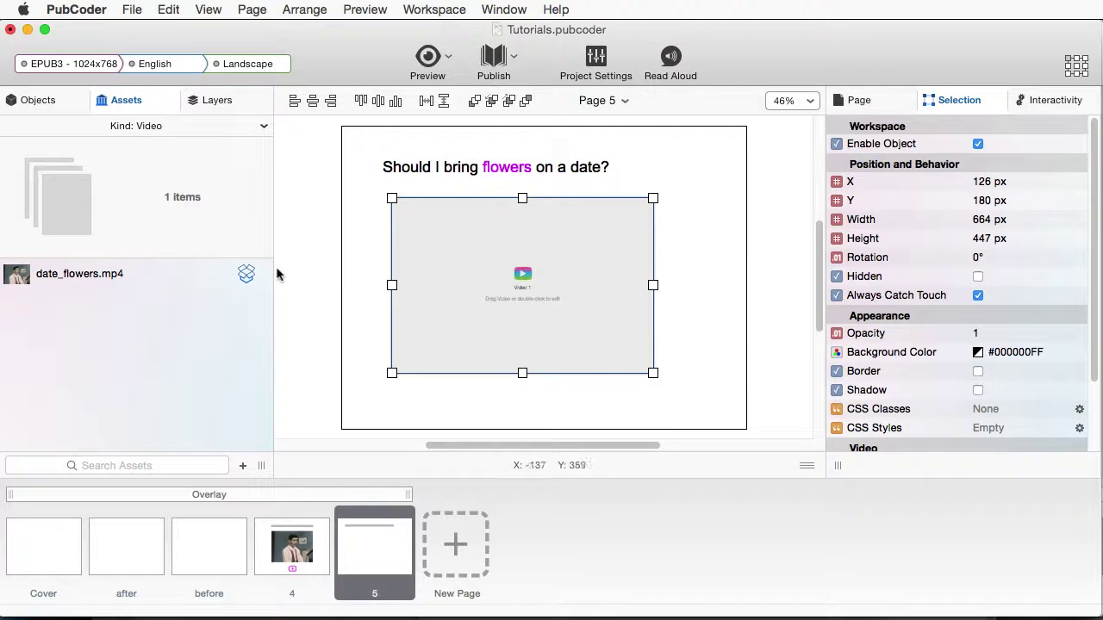
Load date_flowers.mp4 into the video box, narrow it to 590 × 447 px, and centre it.
click(130, 277)
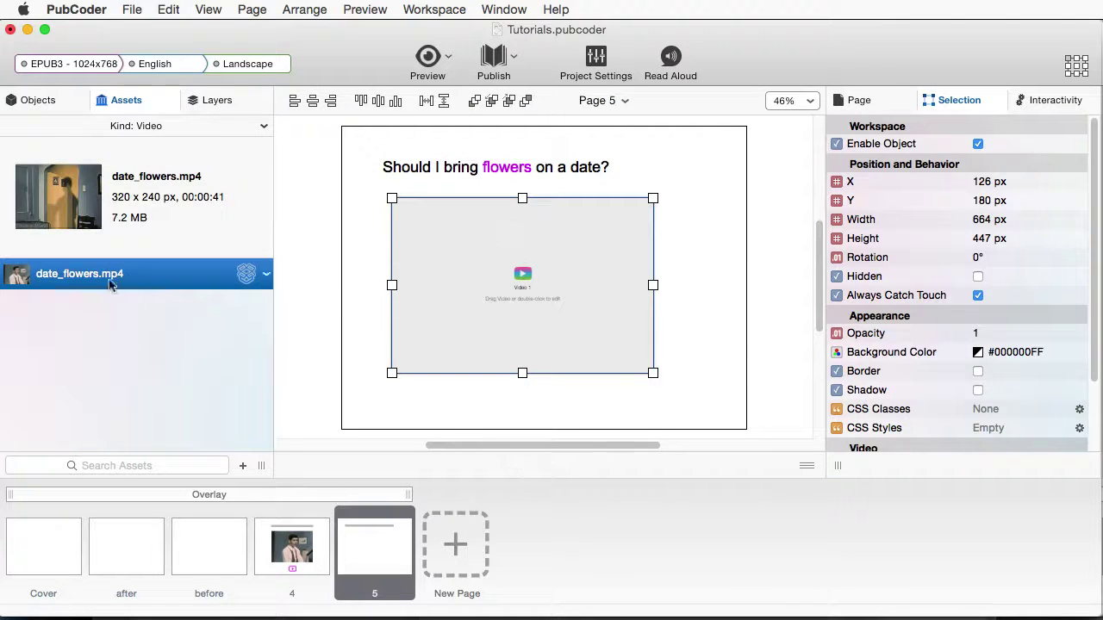
drag(110, 285, 515, 287)
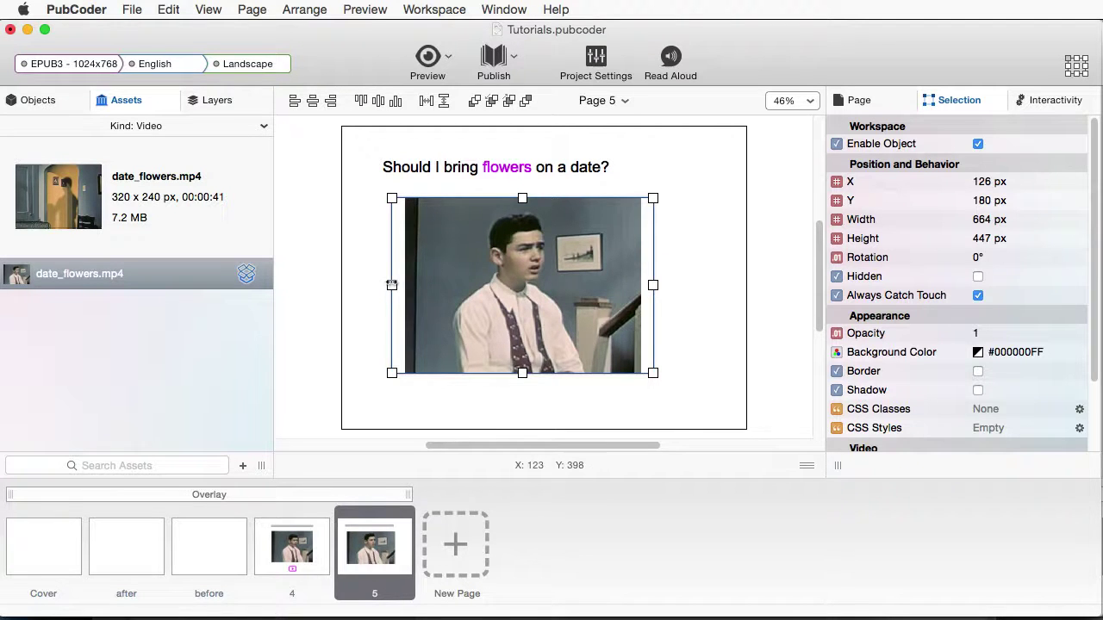
drag(392, 284, 418, 286)
mouse_move(661, 283)
mouse_down()
mouse_move(580, 292)
mouse_move(649, 292)
mouse_up()
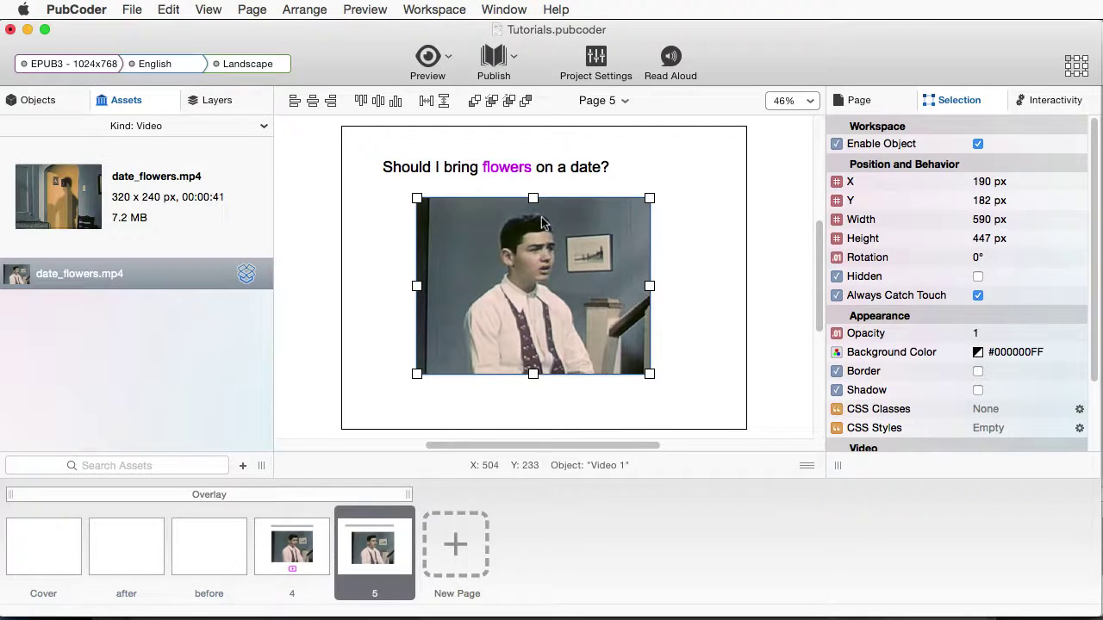
click(313, 101)
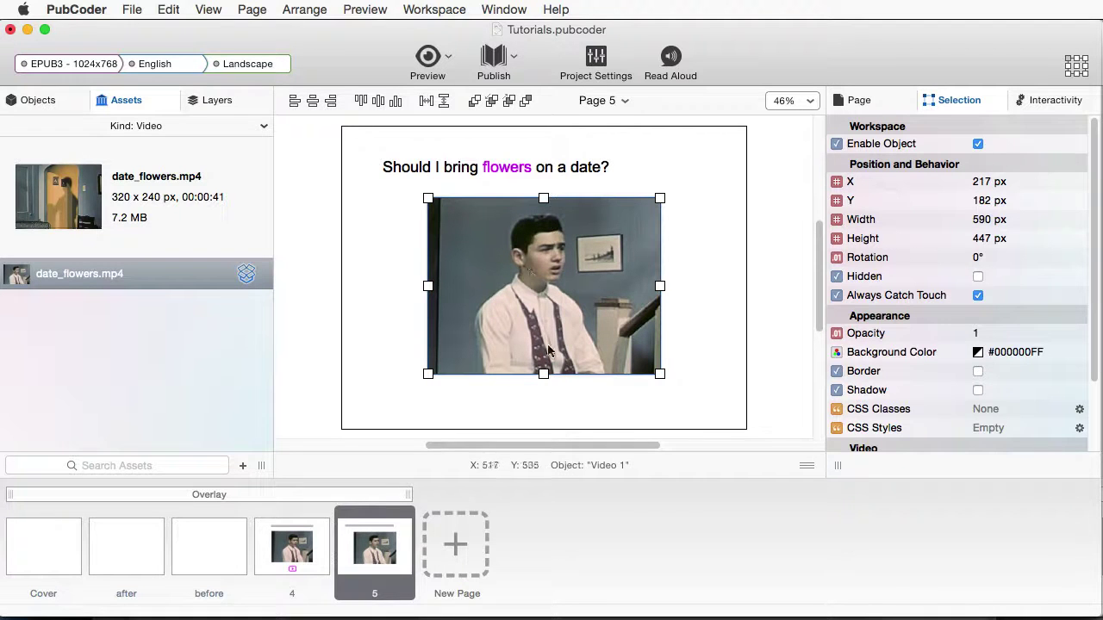
click(380, 102)
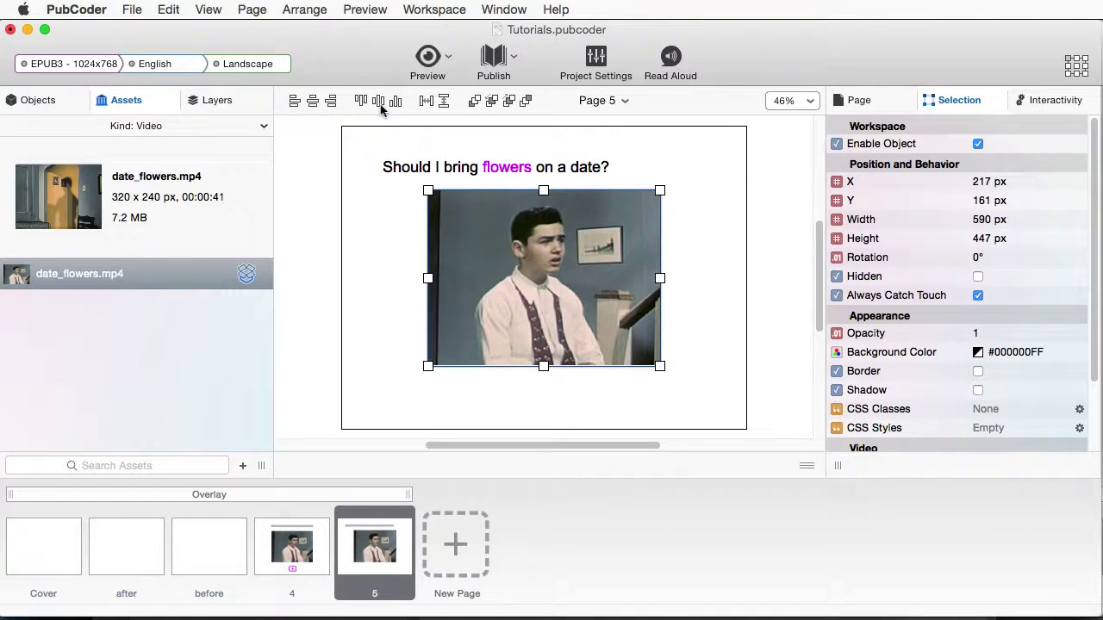
Narrow the title box to 585 px wide and centre it horizontally at X 220.
click(446, 168)
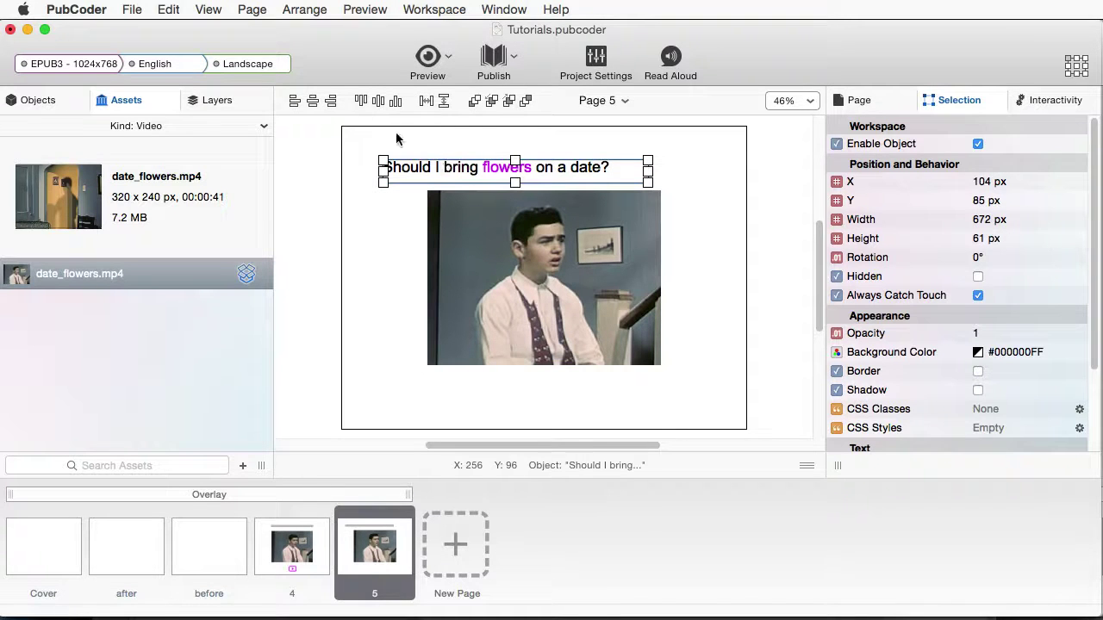
click(312, 102)
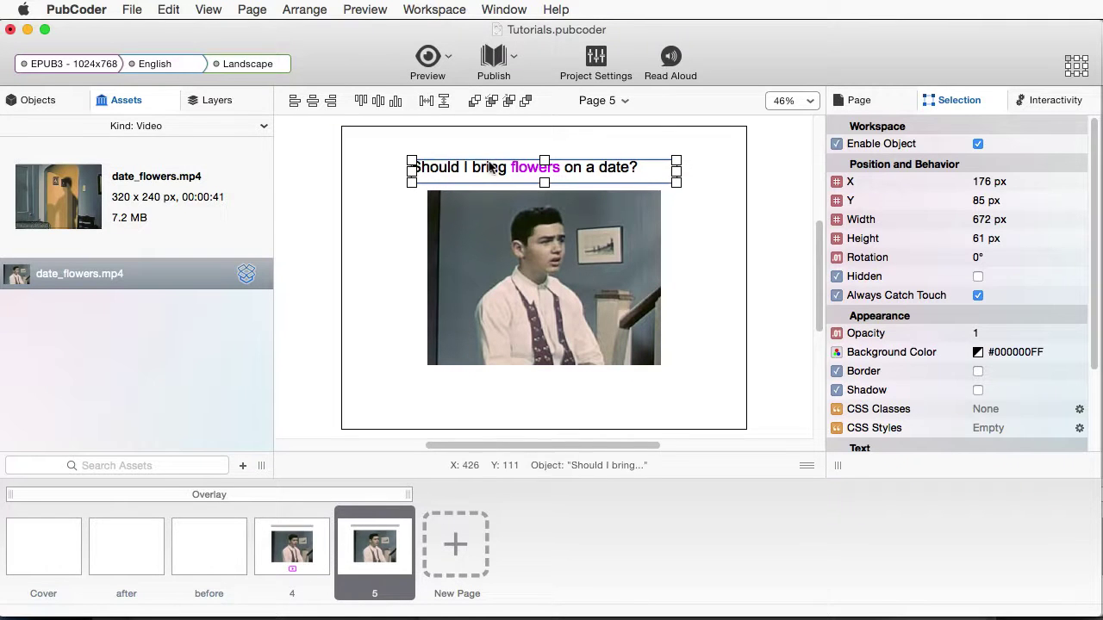
drag(676, 171, 642, 171)
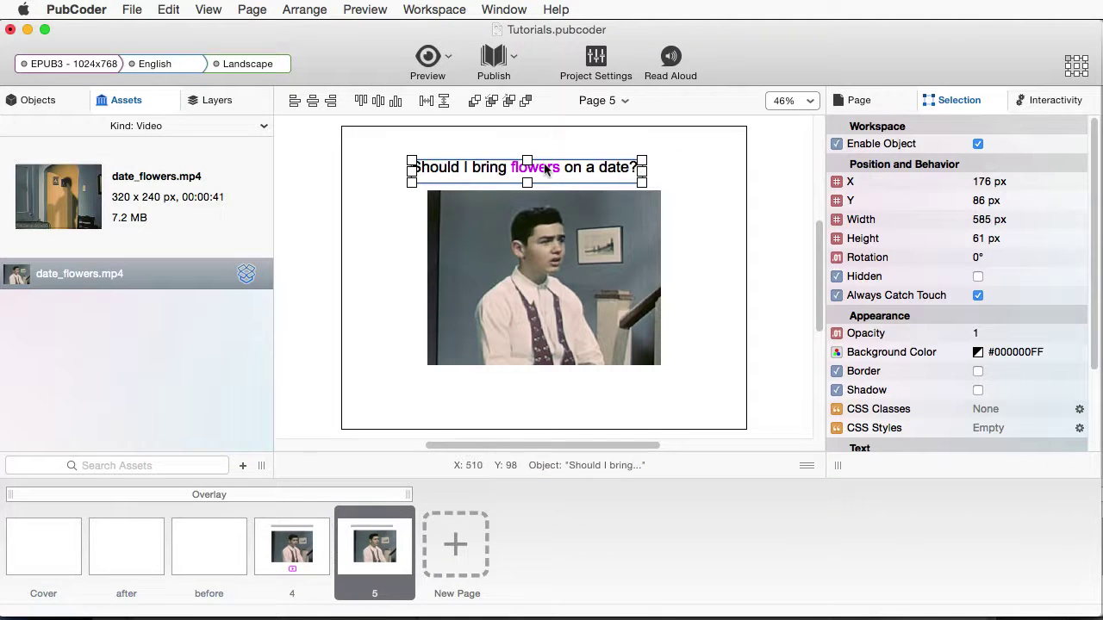
click(314, 105)
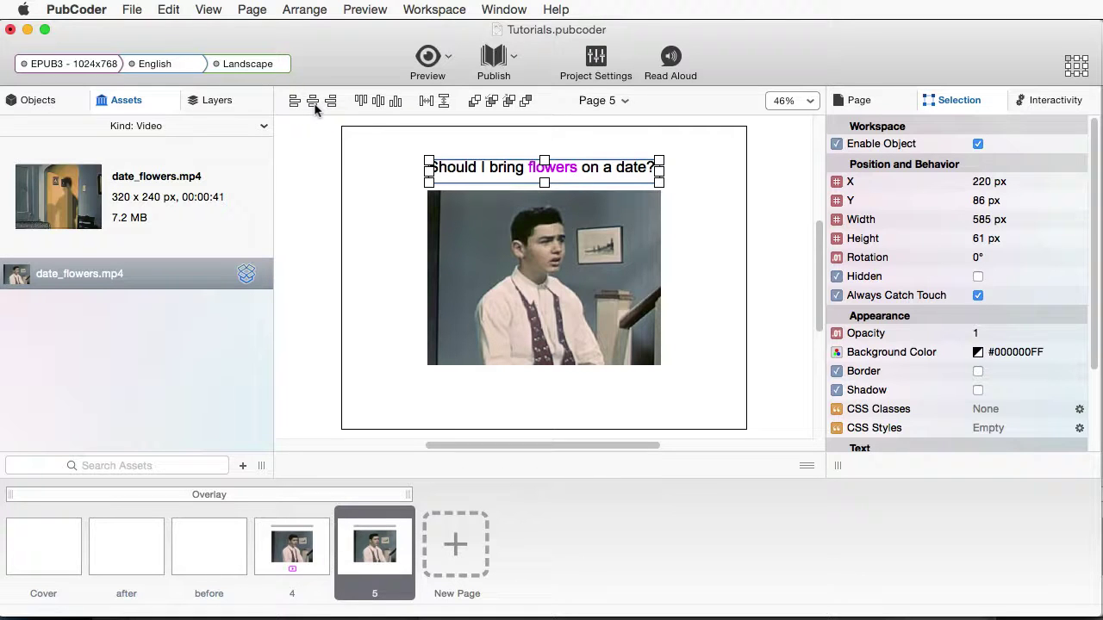
click(388, 216)
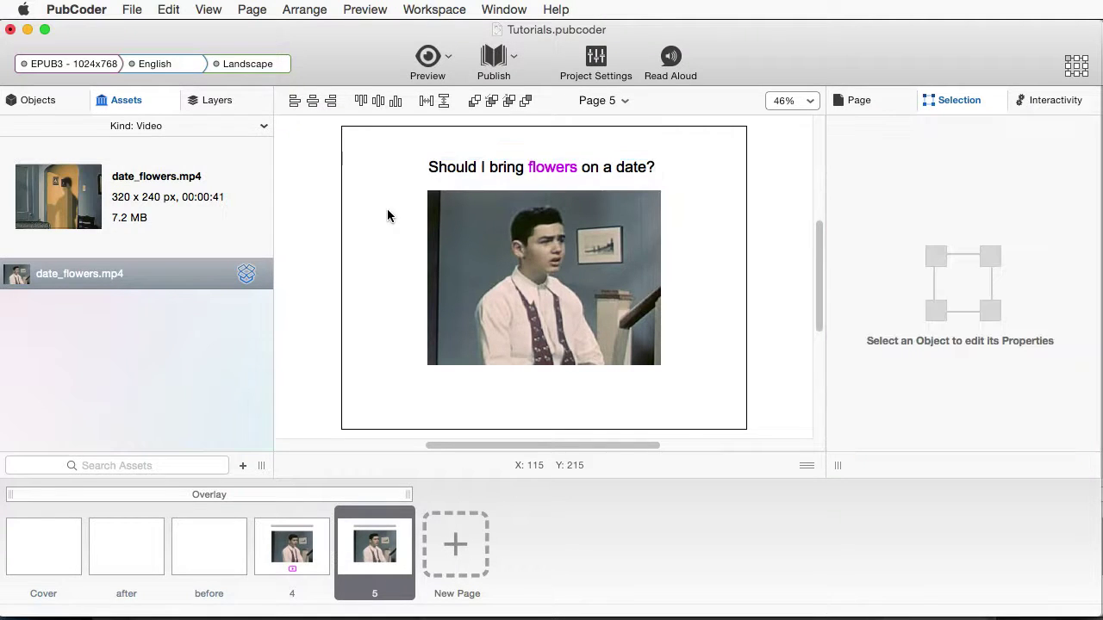
Preview page 5, then enable Playback Controls on the date_flowers.mp4 video.
click(420, 62)
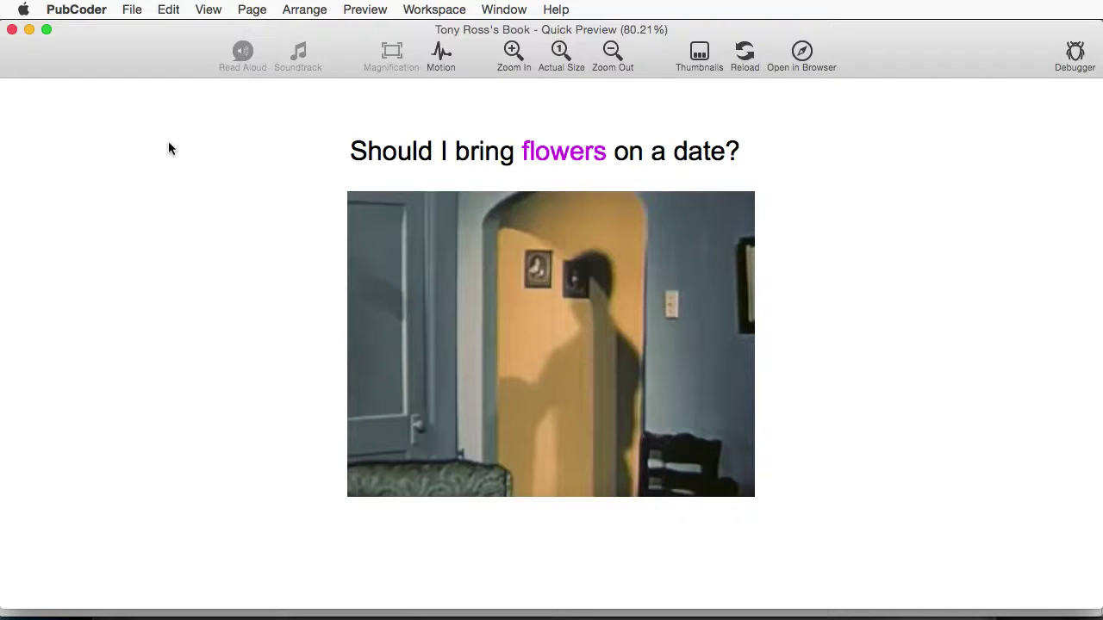
click(11, 30)
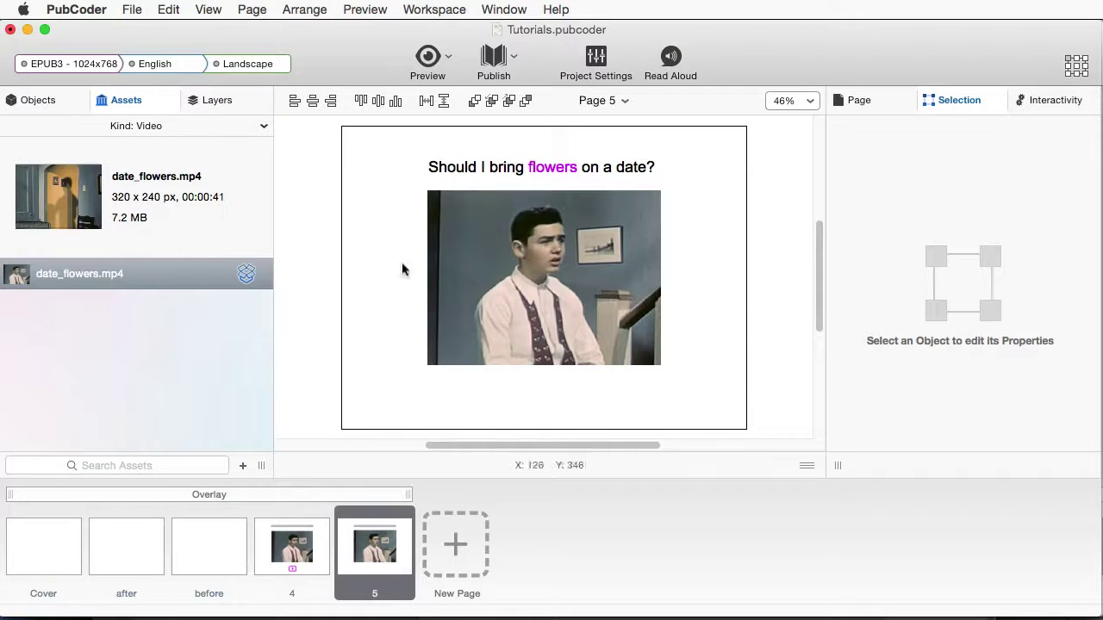
click(485, 255)
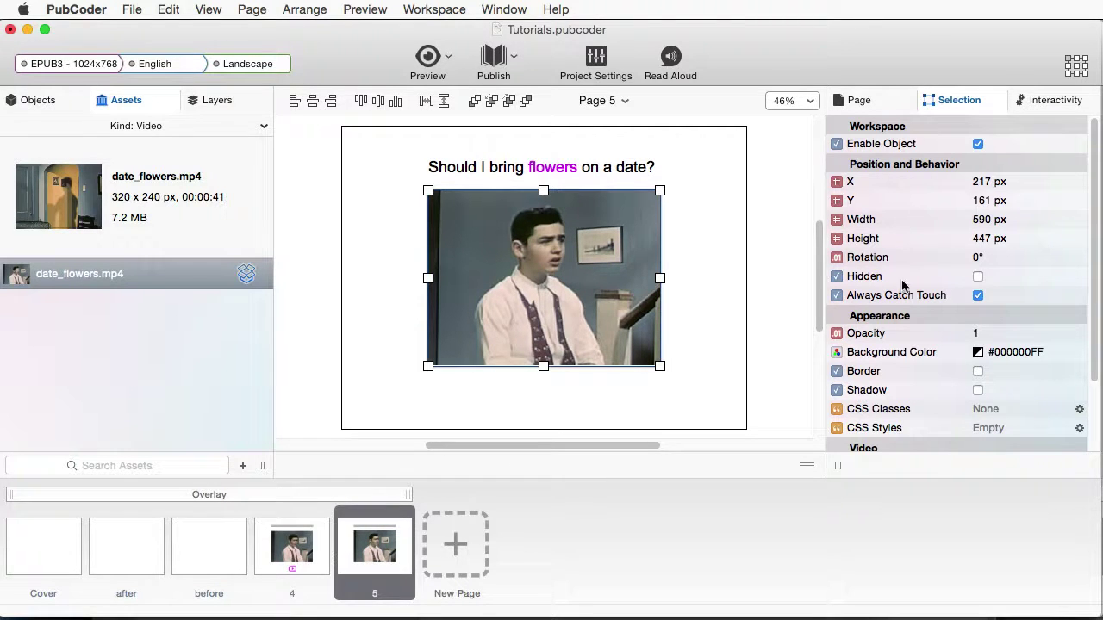
scroll(903, 279, down, 4)
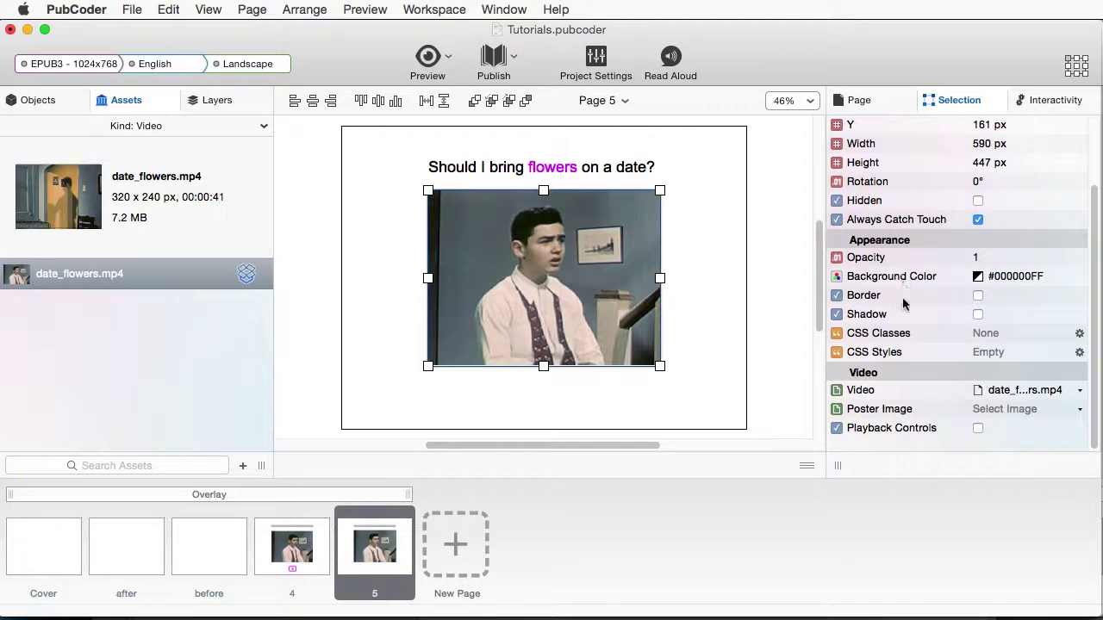
click(978, 428)
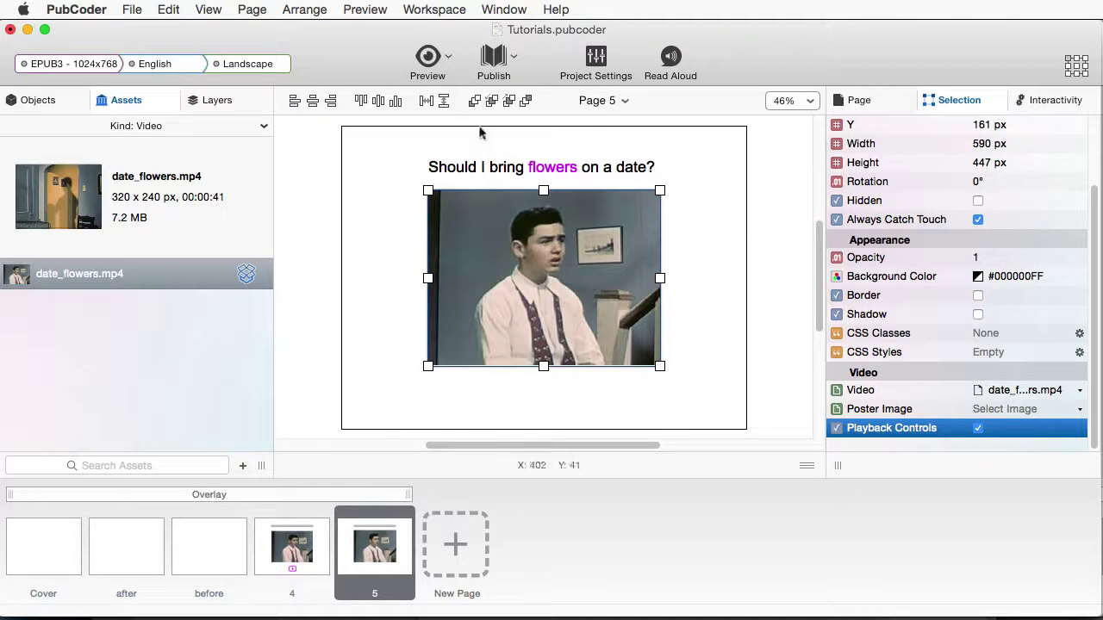
click(428, 60)
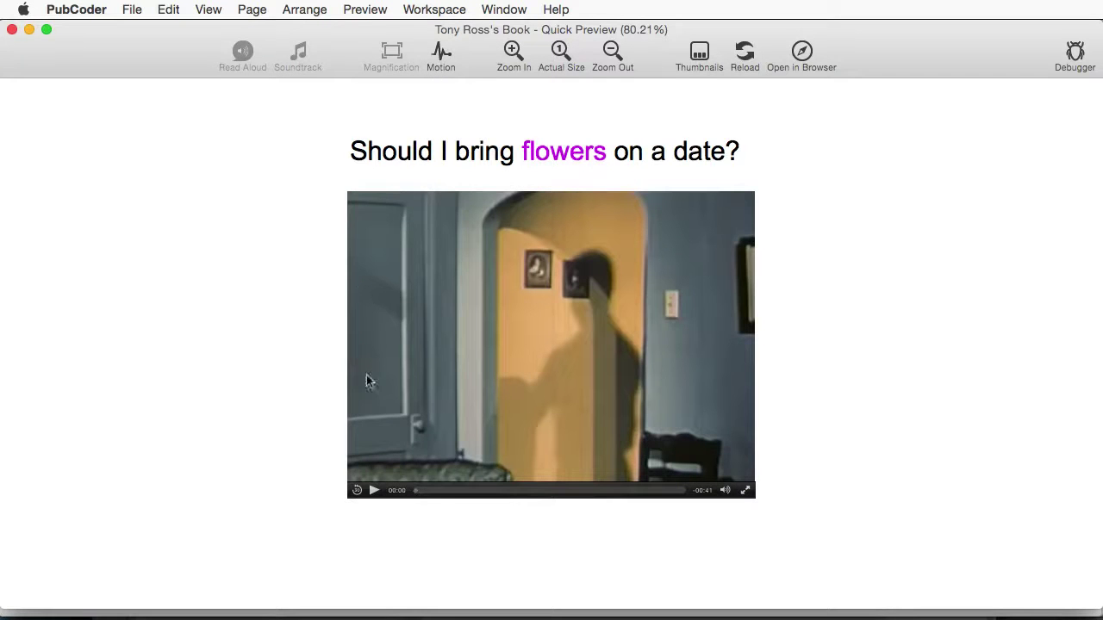
click(374, 491)
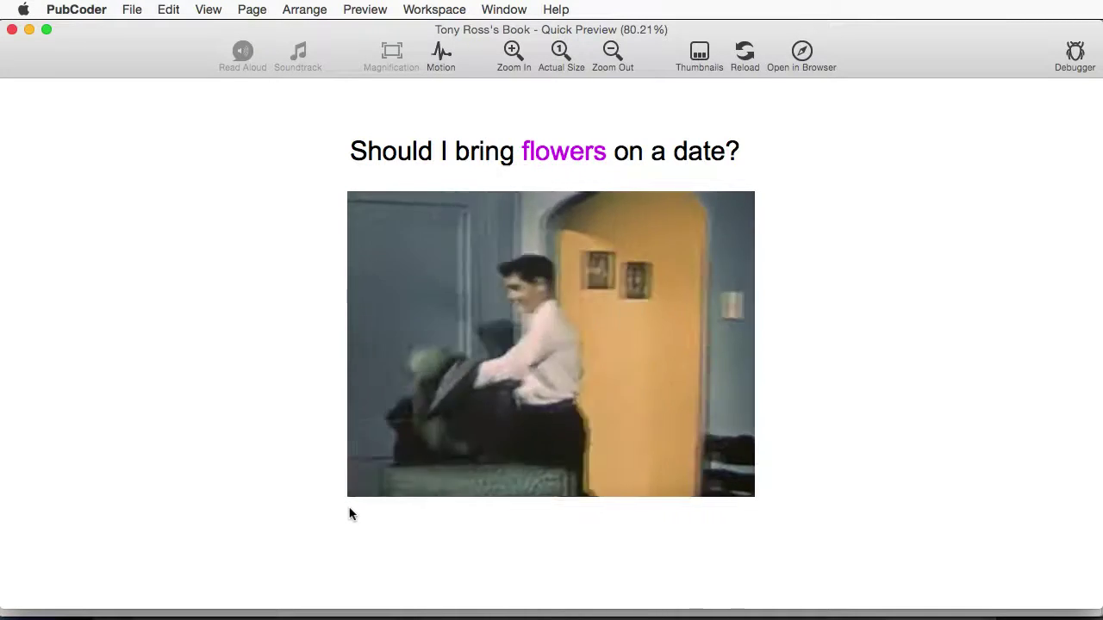
mouse_move(420, 468)
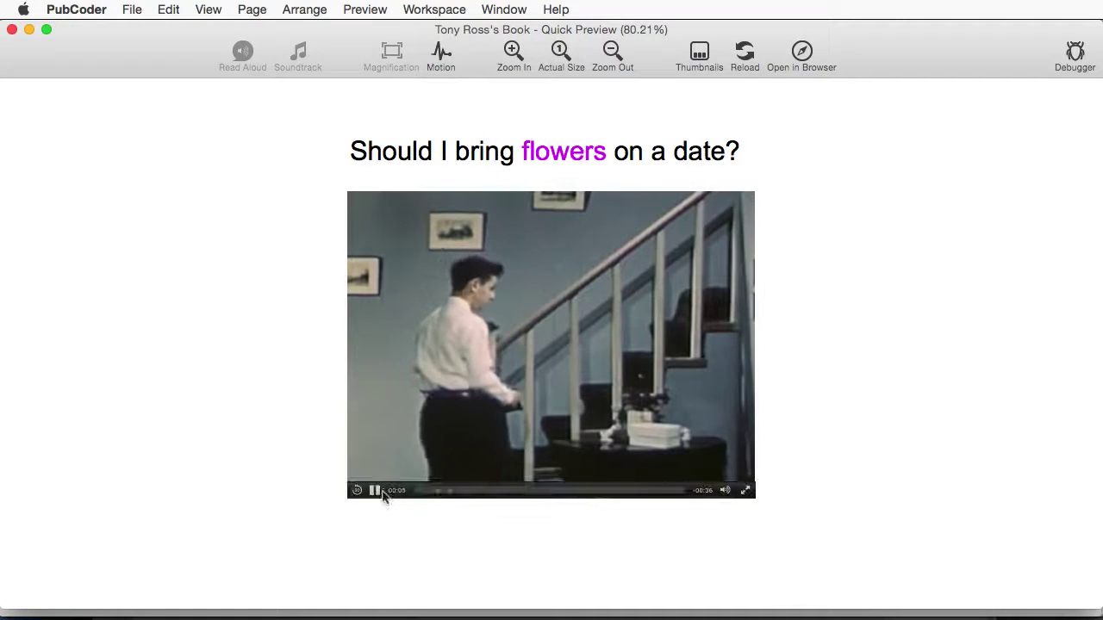
click(377, 491)
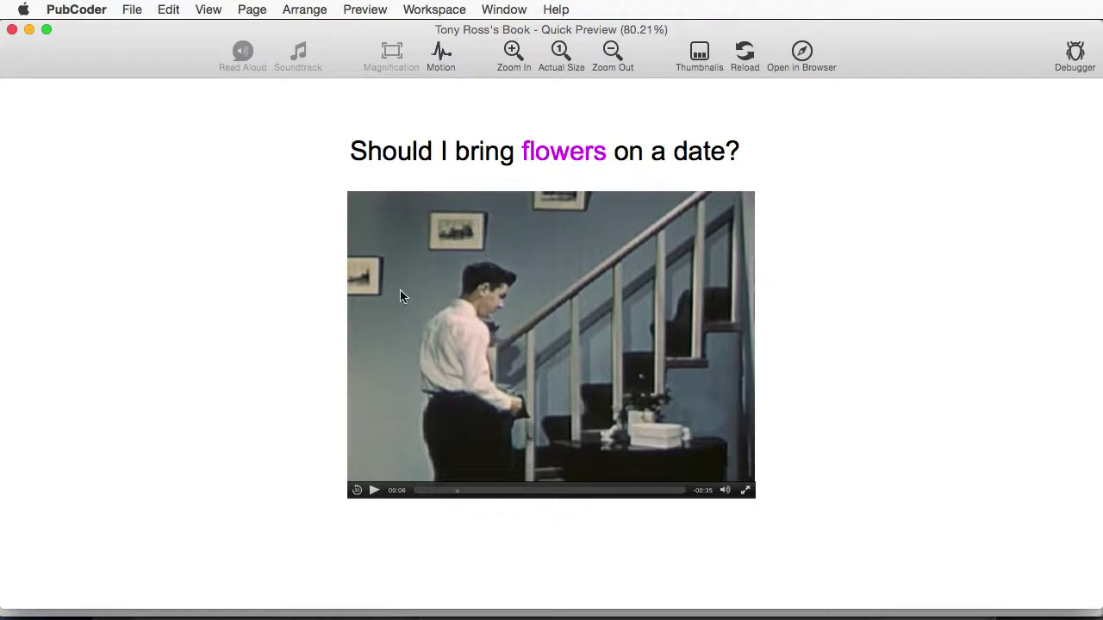
click(12, 30)
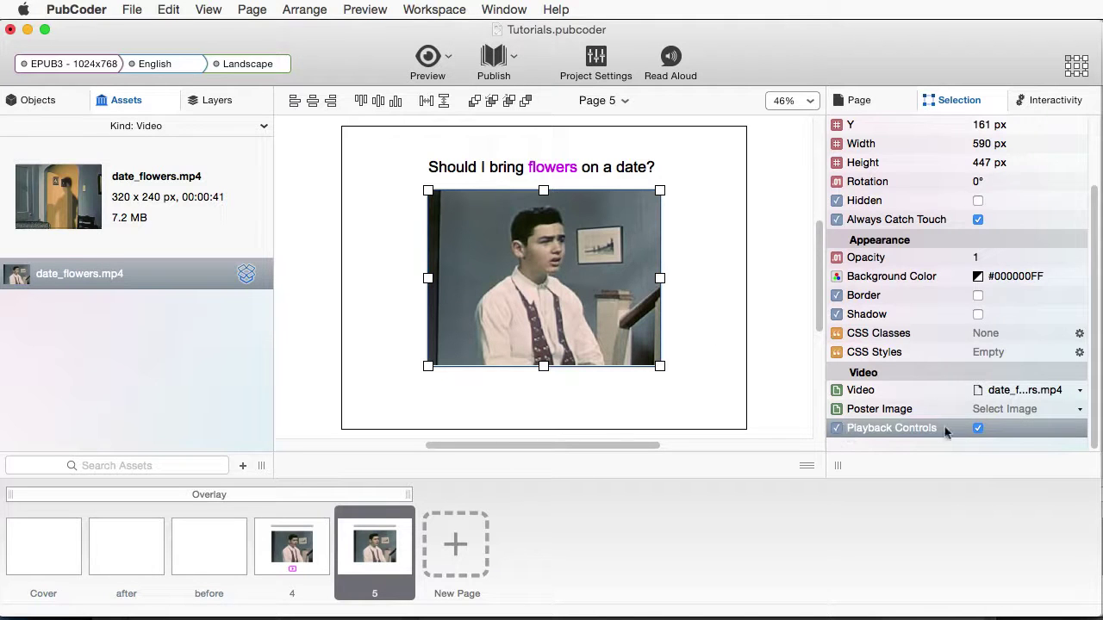
Turn off the video's Playback Controls and show its Interactivity events.
click(977, 427)
click(1043, 102)
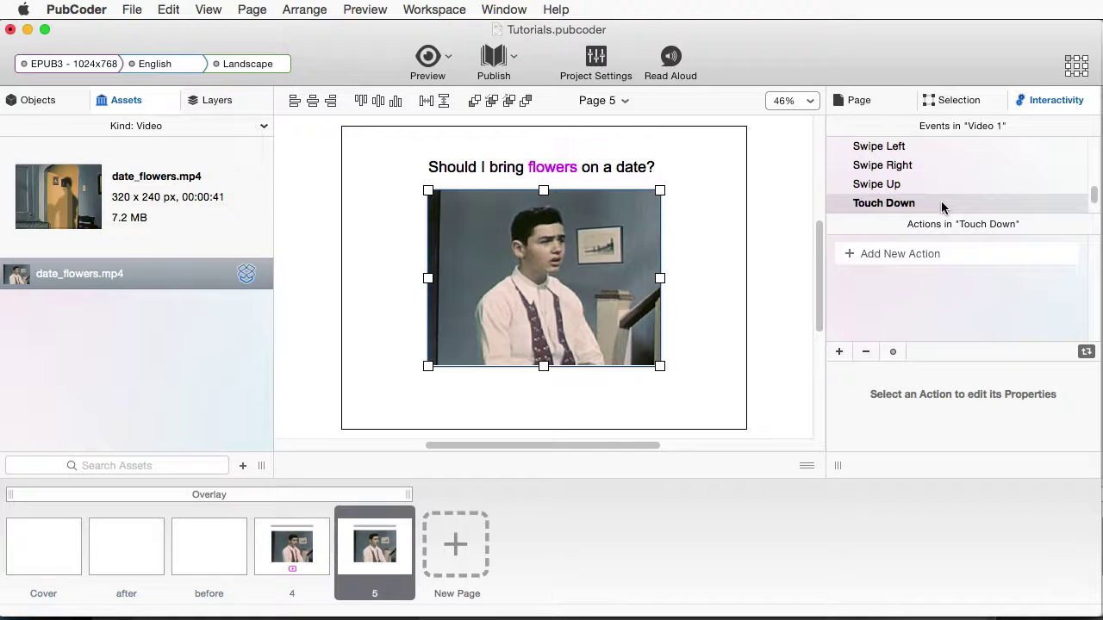
Add a Play/Pause Video action targeting Self to the video's Touch Down event.
click(839, 352)
scroll(892, 547, down, 2)
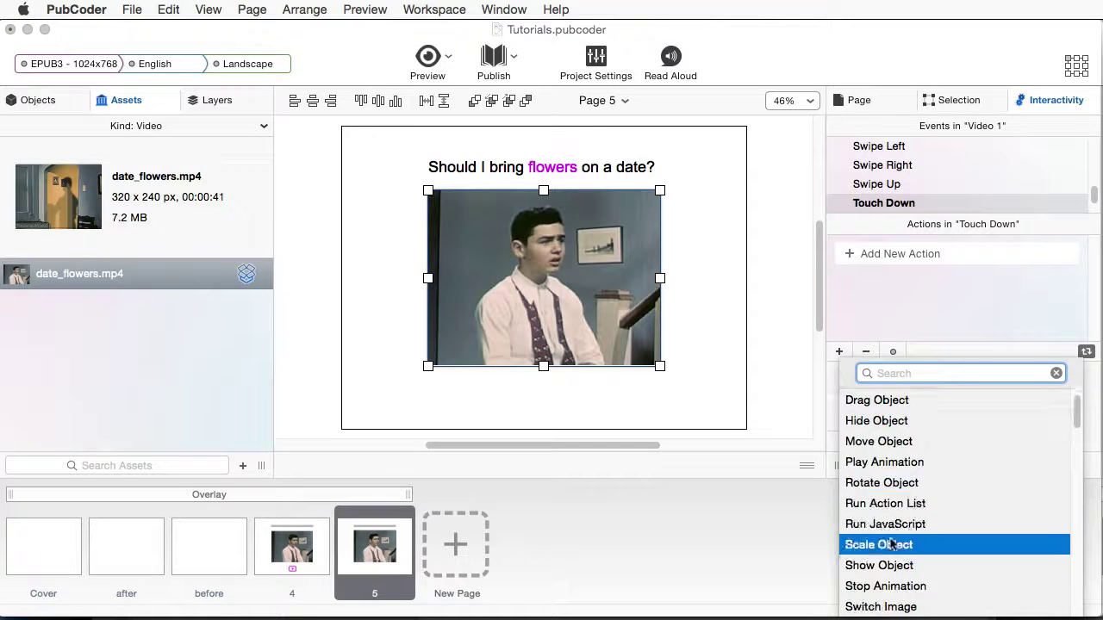
scroll(892, 545, down, 10)
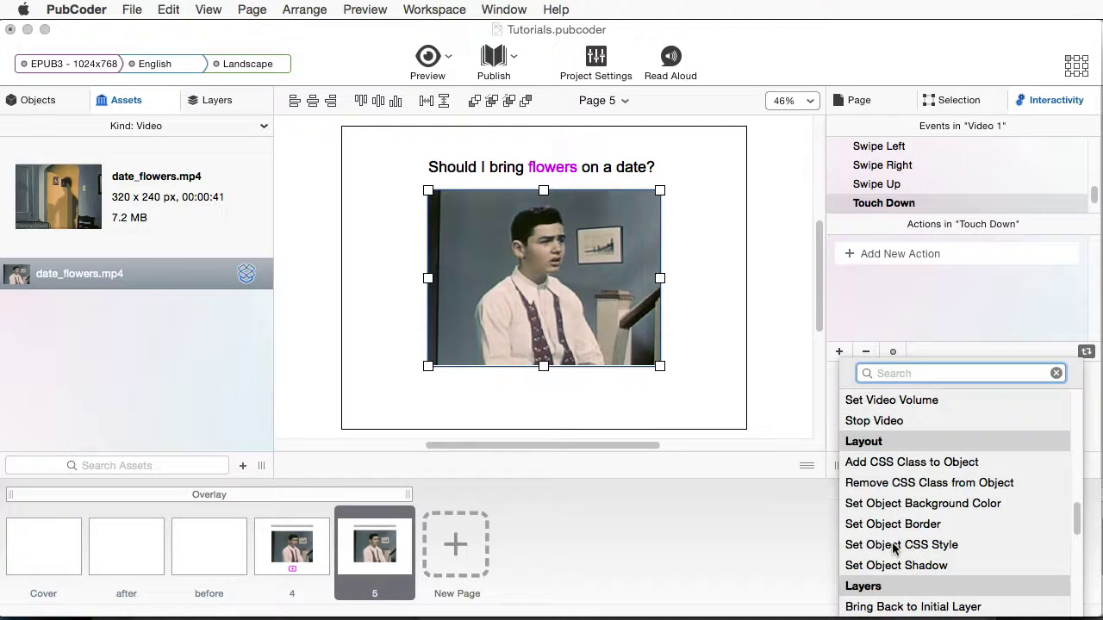
scroll(893, 549, down, 12)
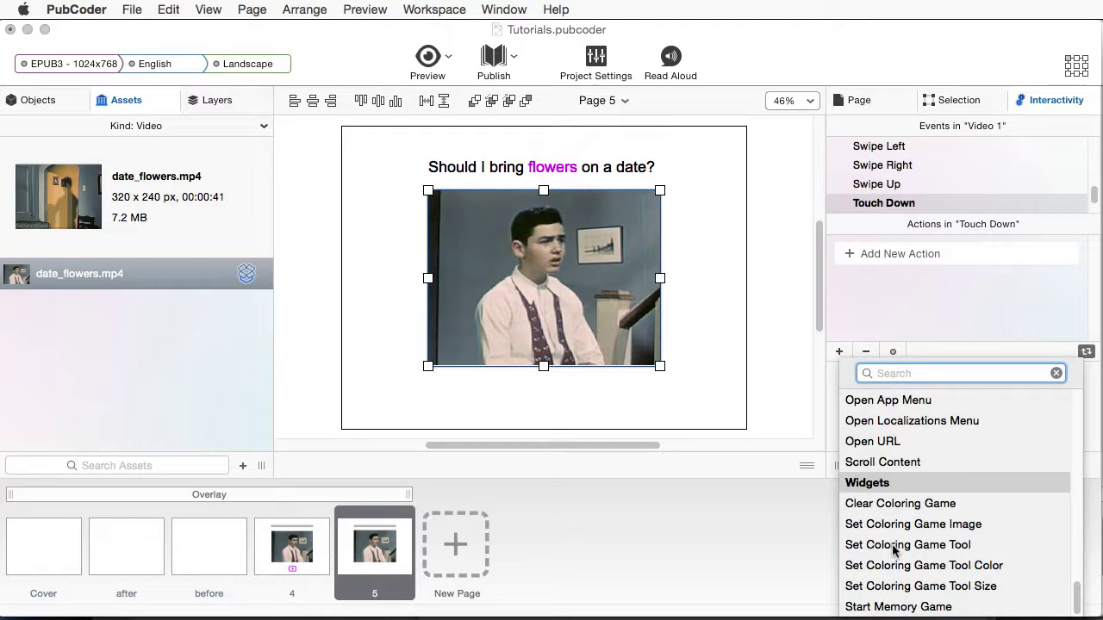
scroll(893, 549, up, 12)
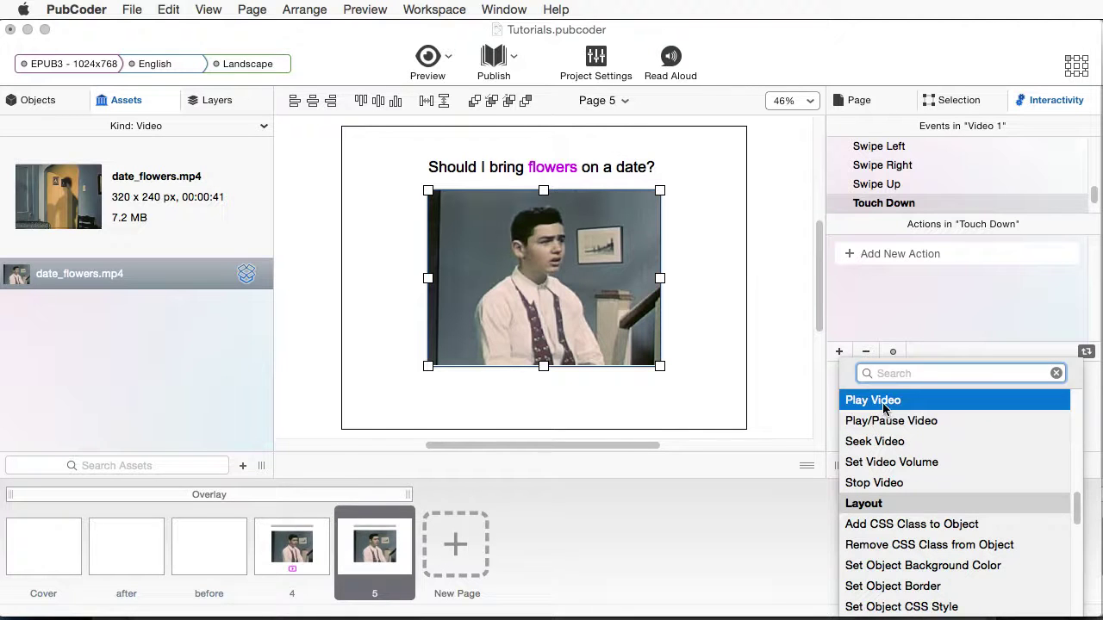
scroll(884, 410, up, 1)
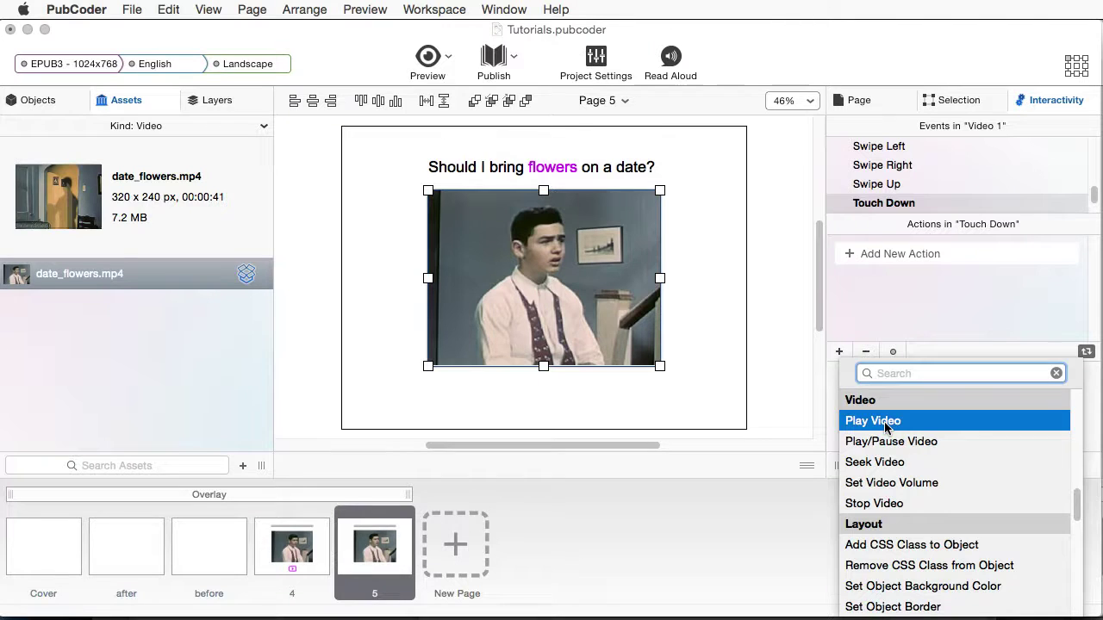
click(891, 441)
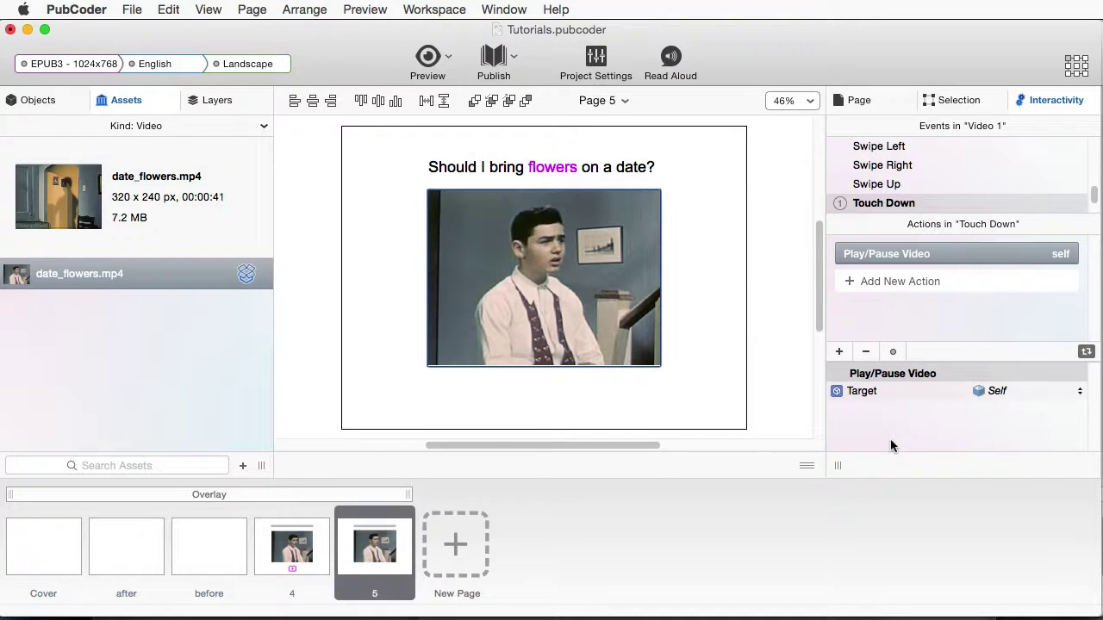
click(427, 57)
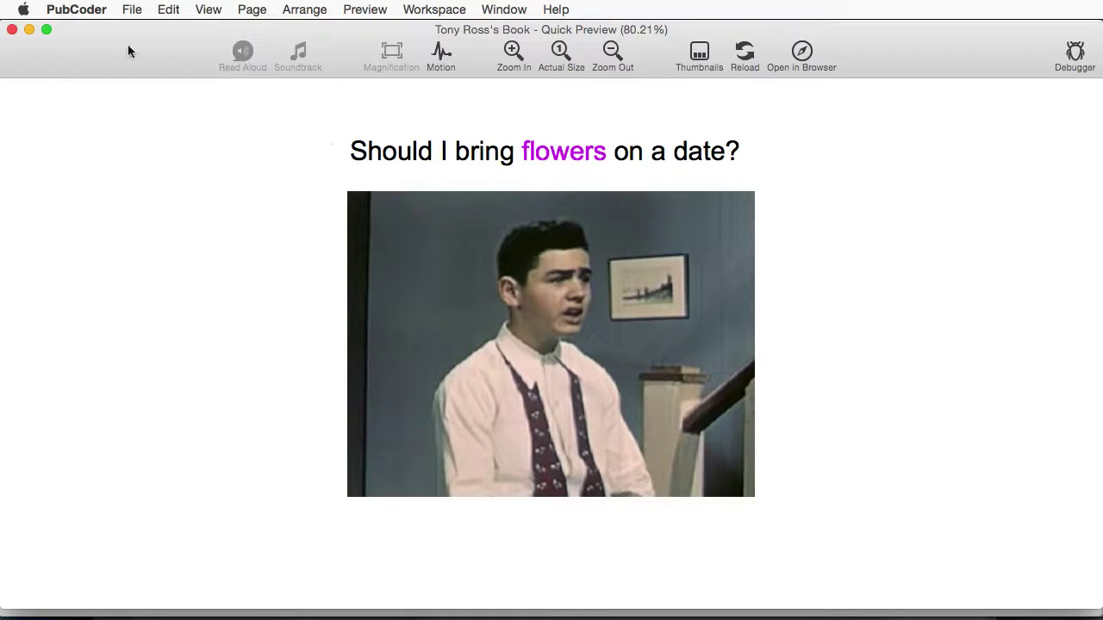
Close the preview and add a new image object below the video's right edge.
click(12, 29)
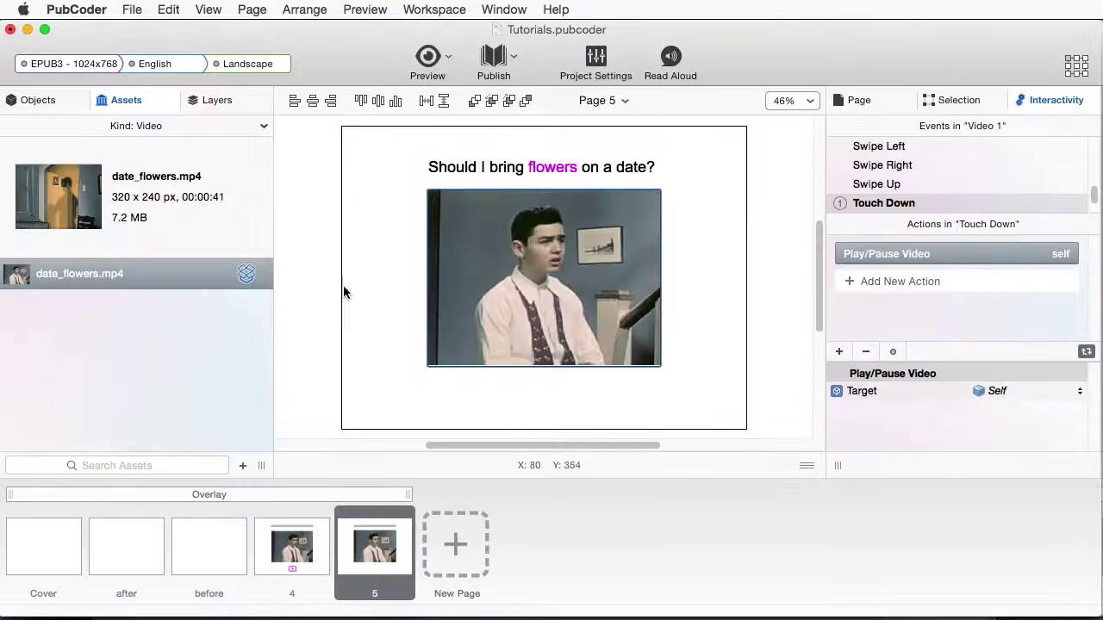
click(353, 312)
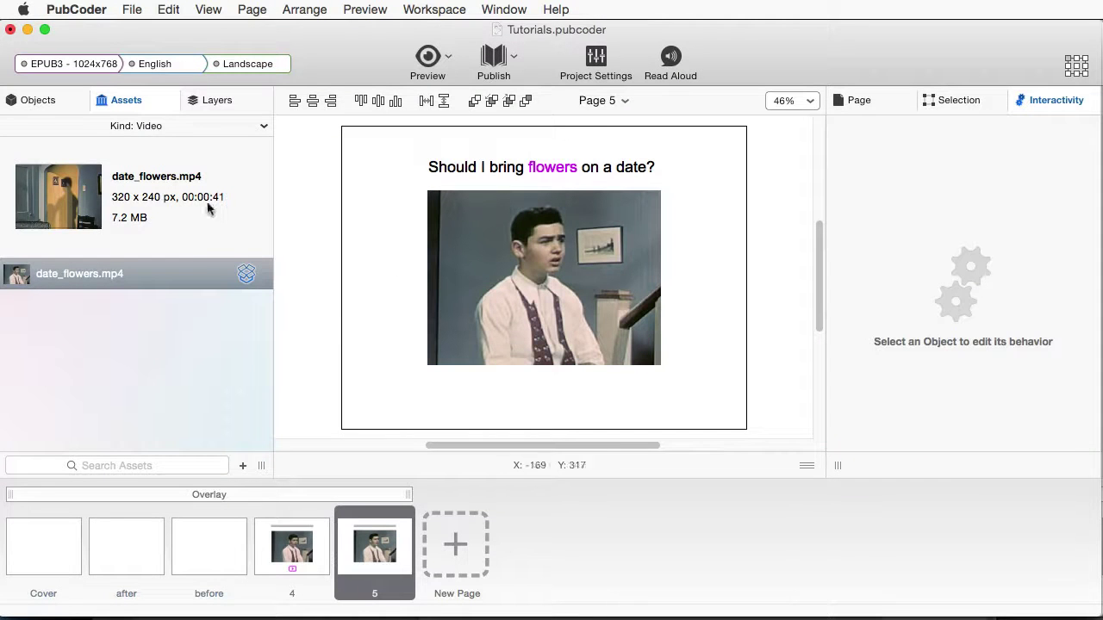
click(34, 101)
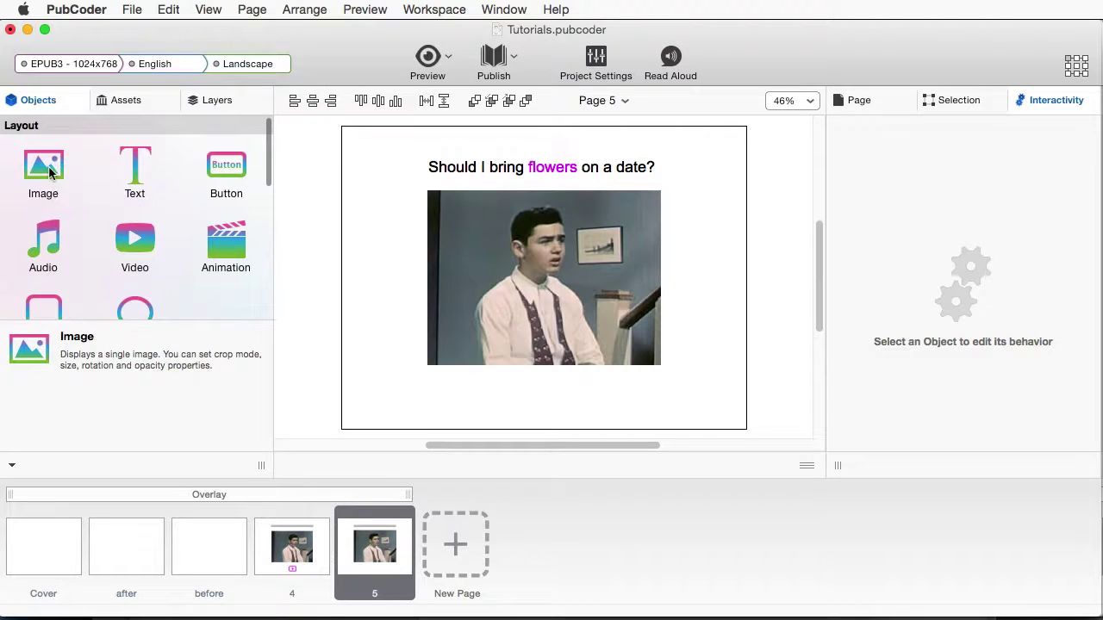
drag(51, 186, 702, 386)
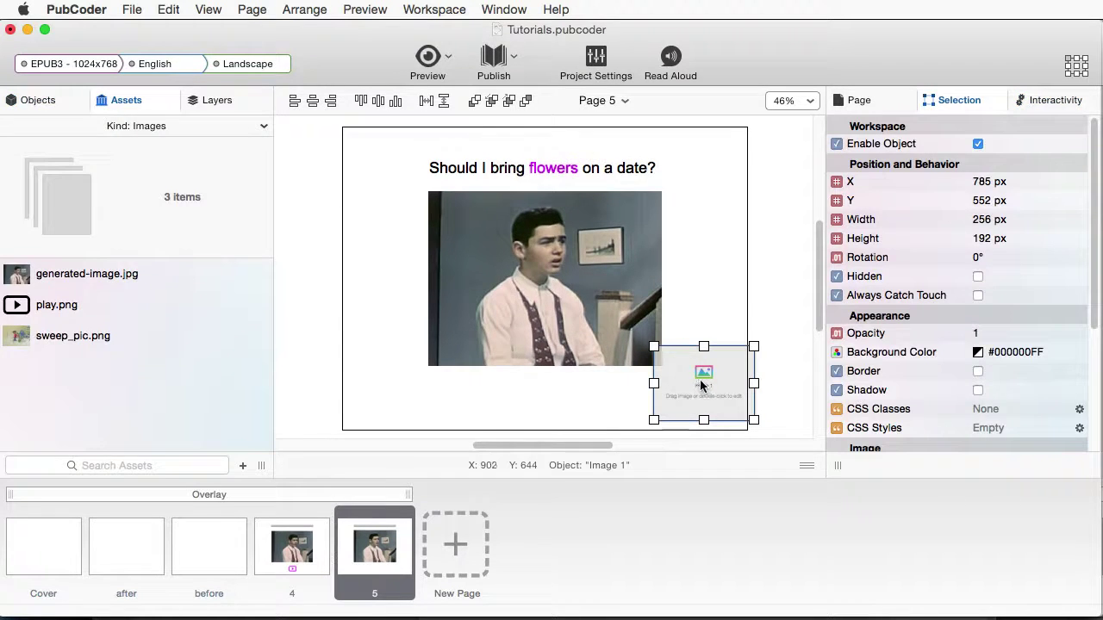
double_click(702, 383)
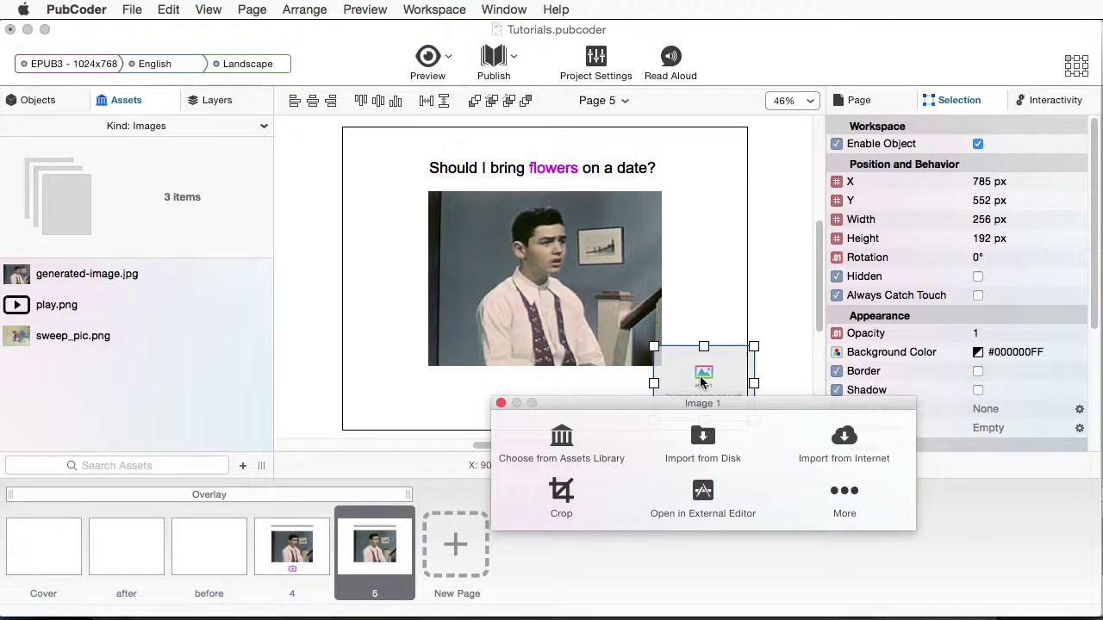
Search the icon library for 'p' and import the circled play icon as play-2.png.
click(845, 439)
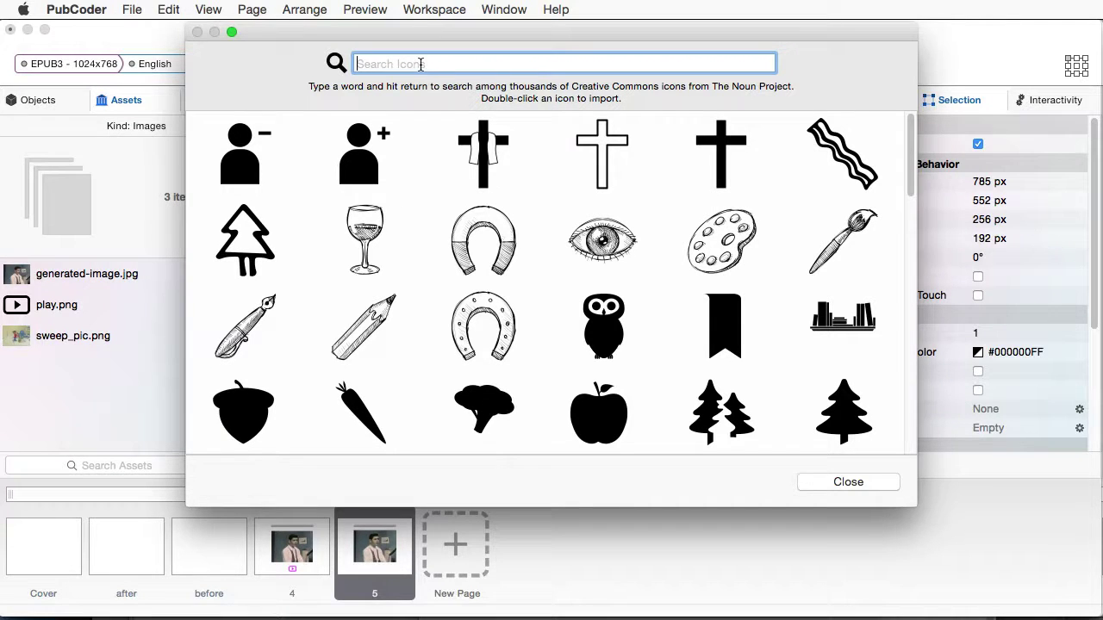
text(play)
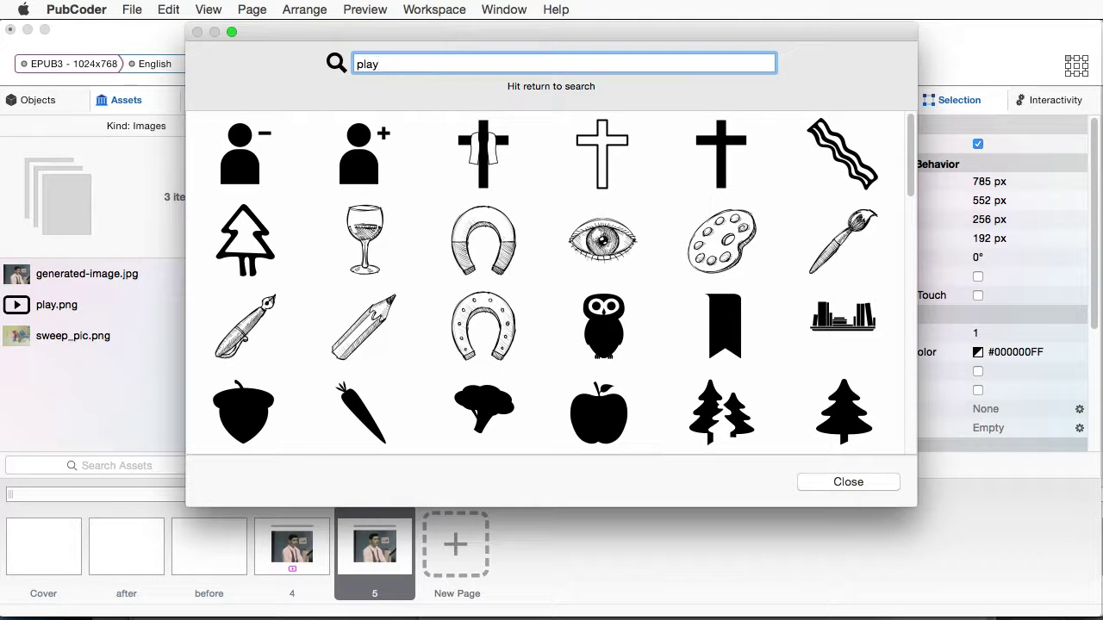
key(Return)
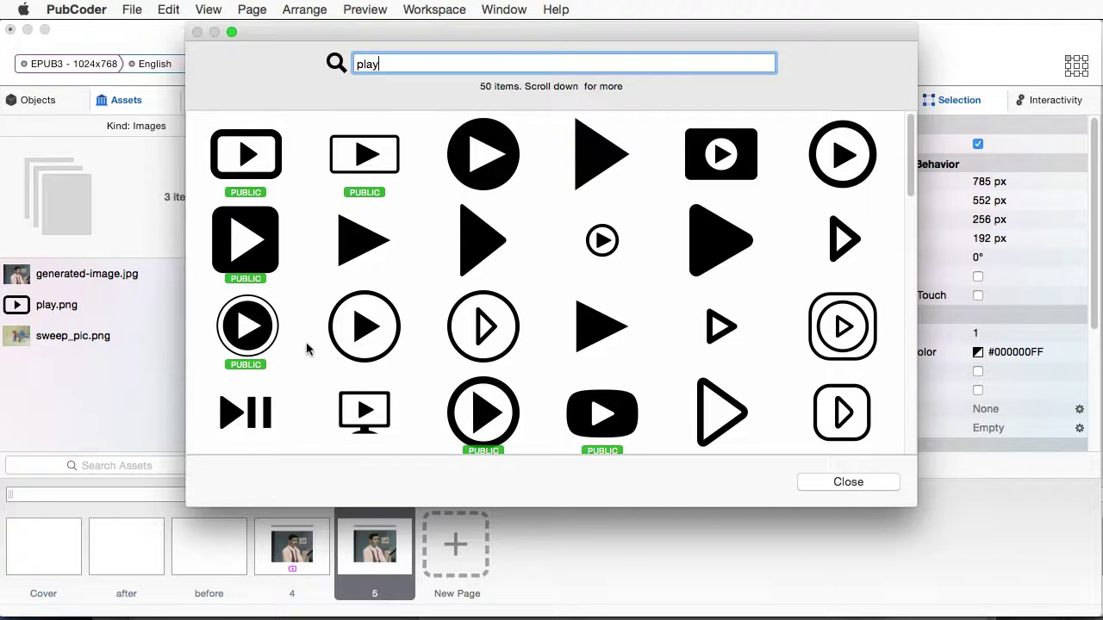
click(258, 334)
double_click(258, 334)
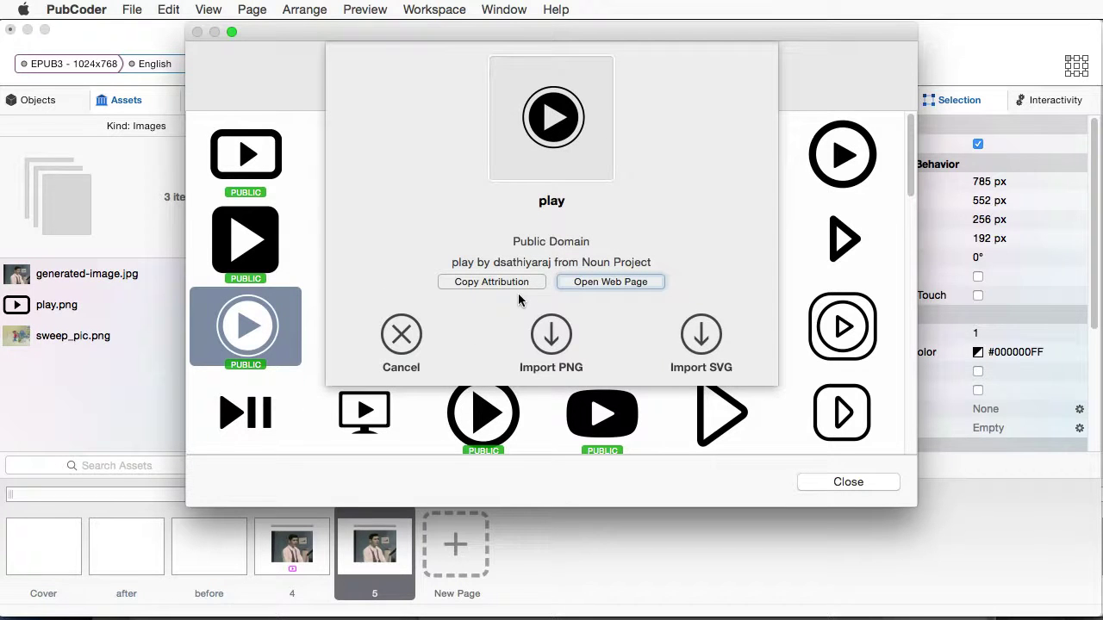
click(550, 338)
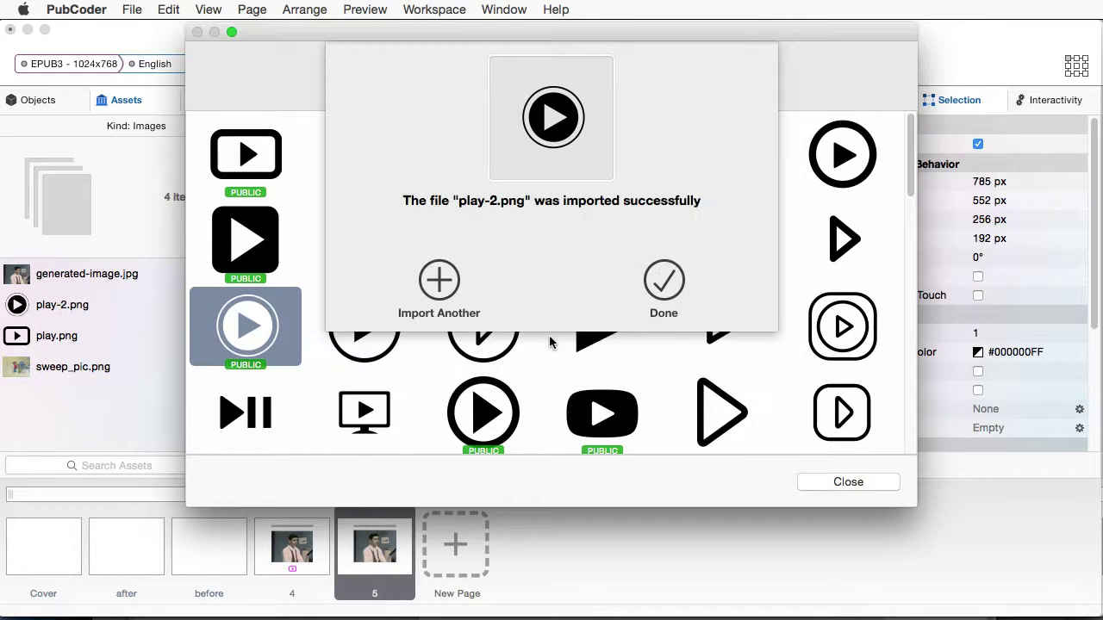
click(663, 281)
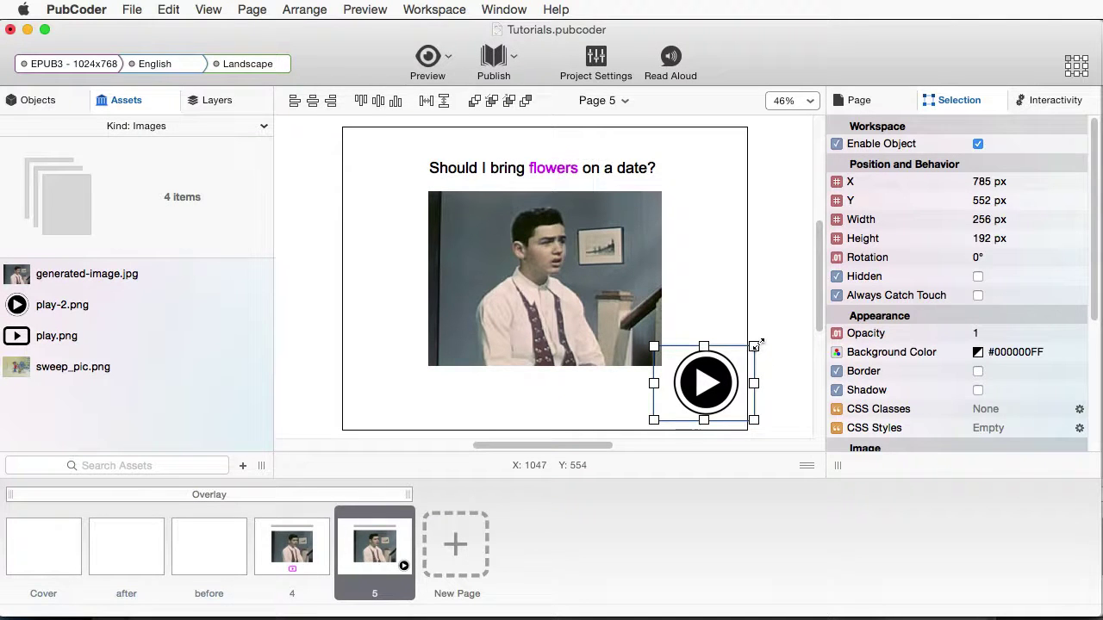
Resize the play icon to 132 × 109 px and centre it beneath the video at X 446, Y 627.
drag(757, 344, 562, 393)
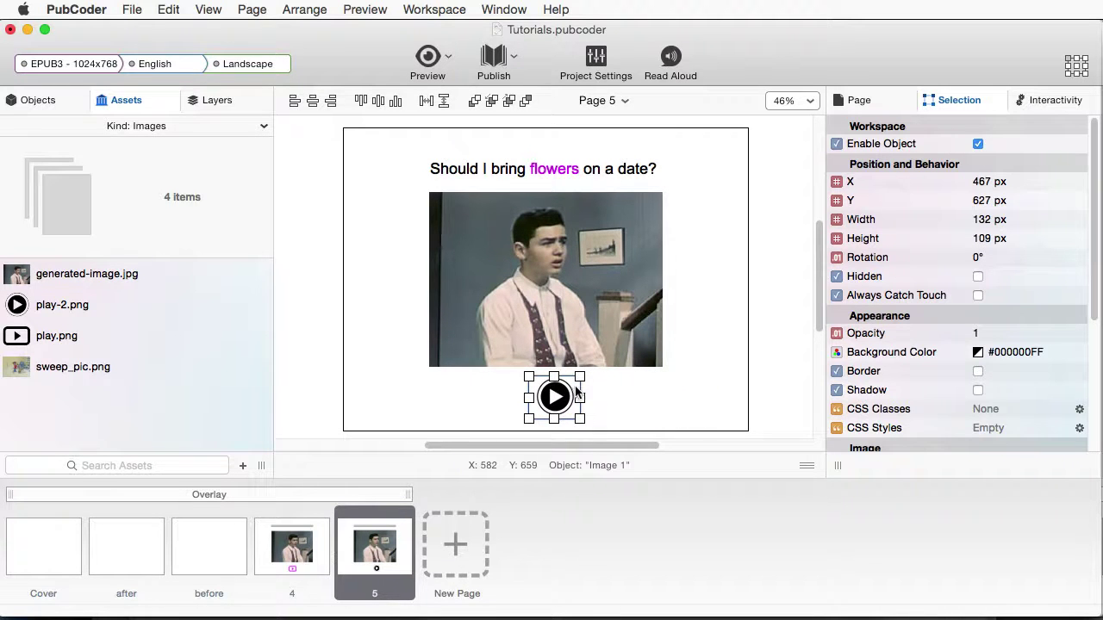
click(312, 101)
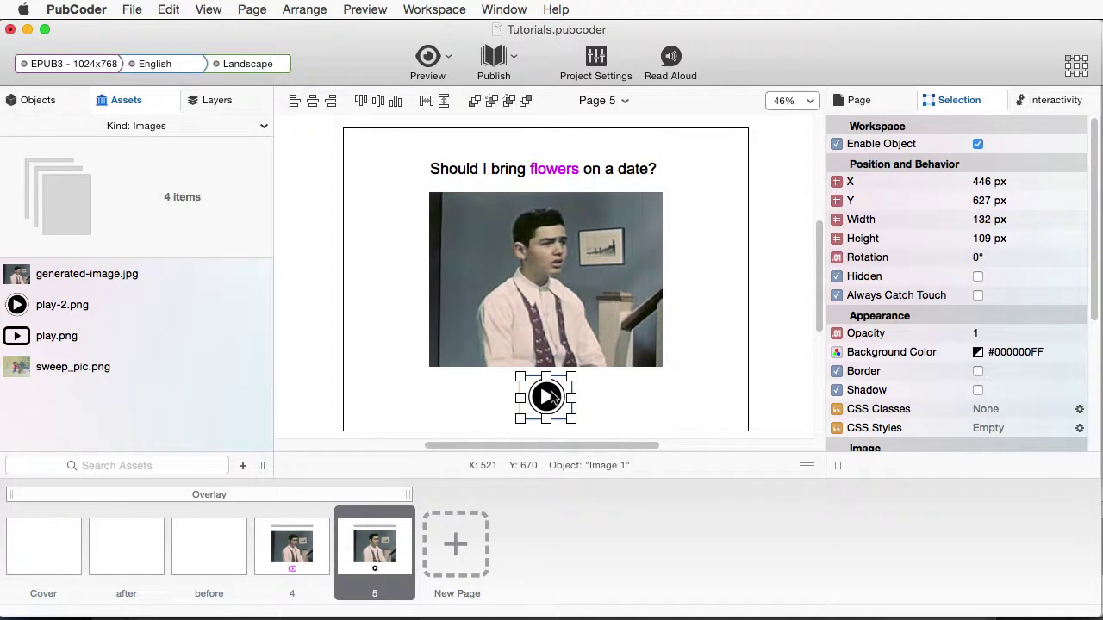
Give the play icon a Touch Down event with a Play Video action targeting Video 1.
click(1057, 100)
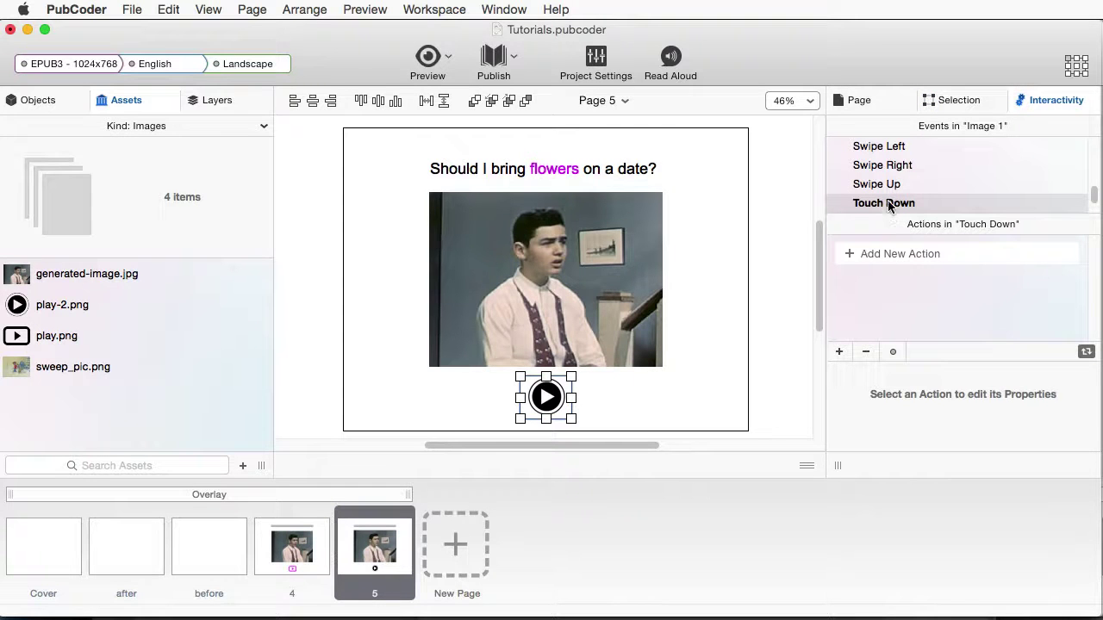
click(839, 351)
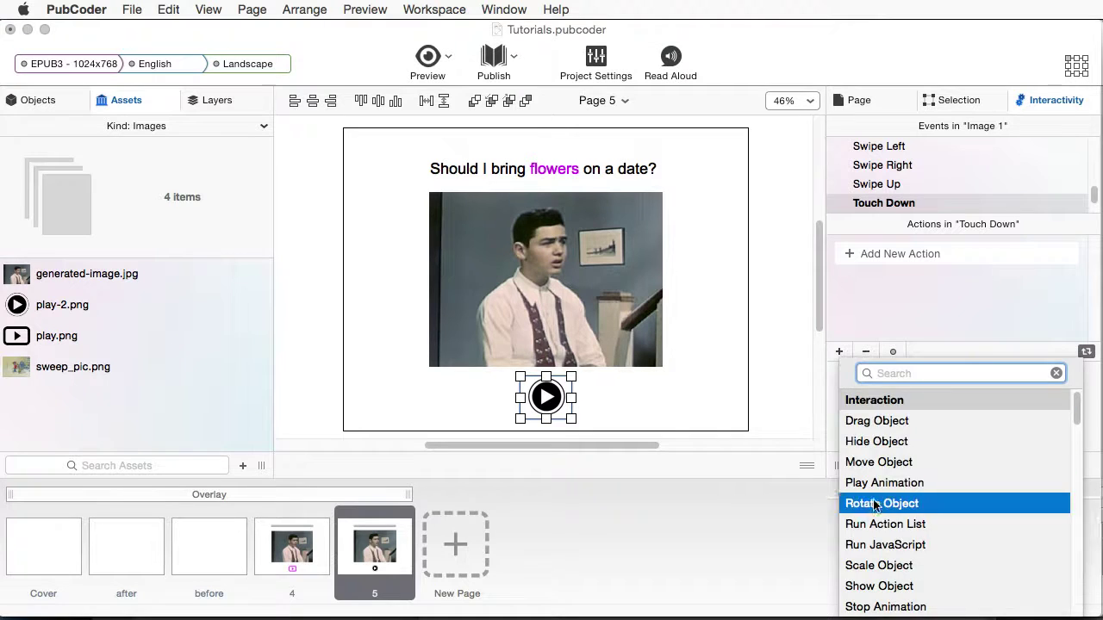
scroll(879, 510, down, 5)
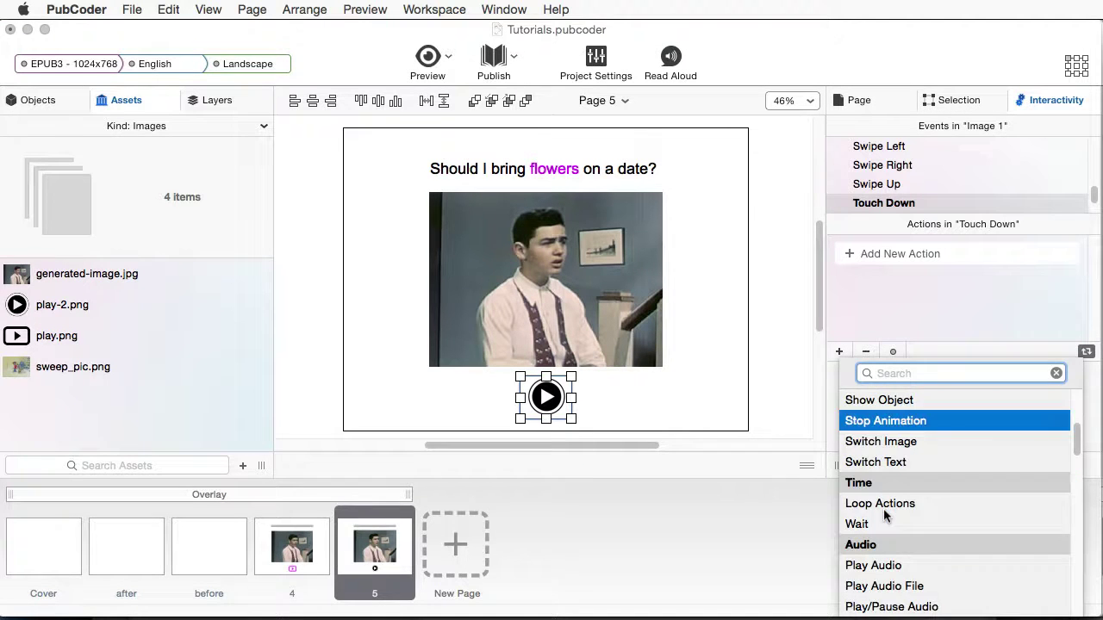
scroll(885, 515, down, 4)
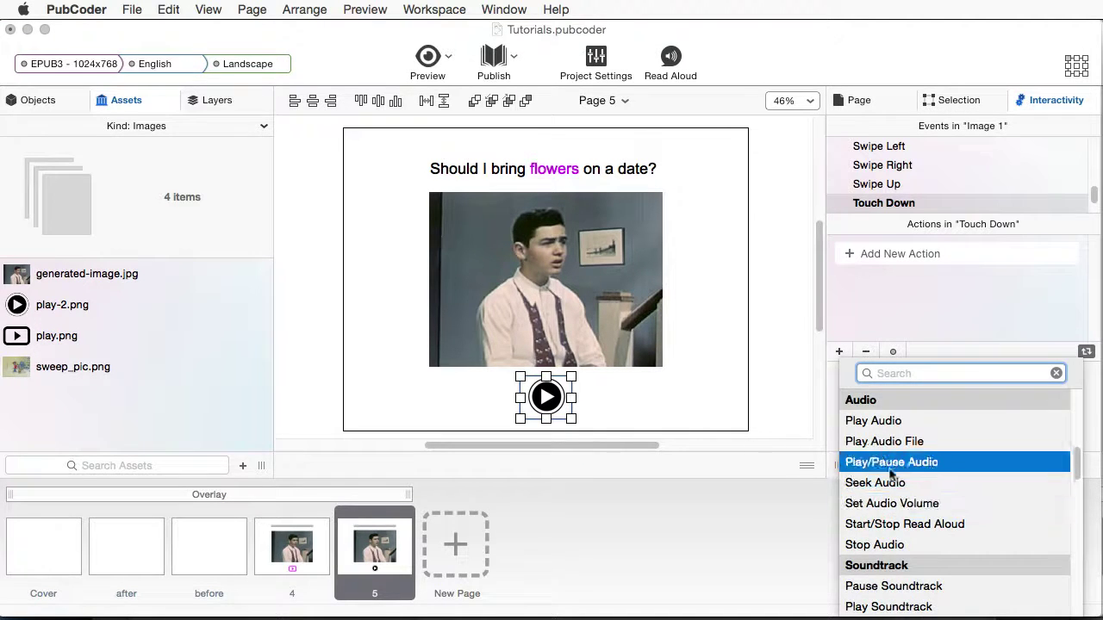
scroll(874, 557, up, 3)
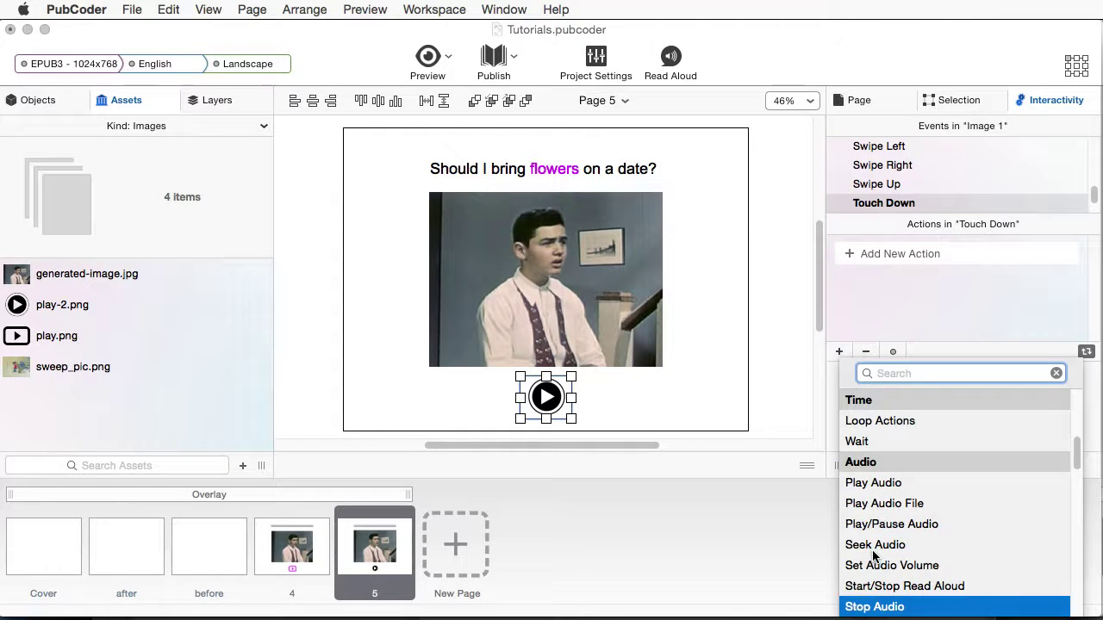
scroll(878, 500, down, 2)
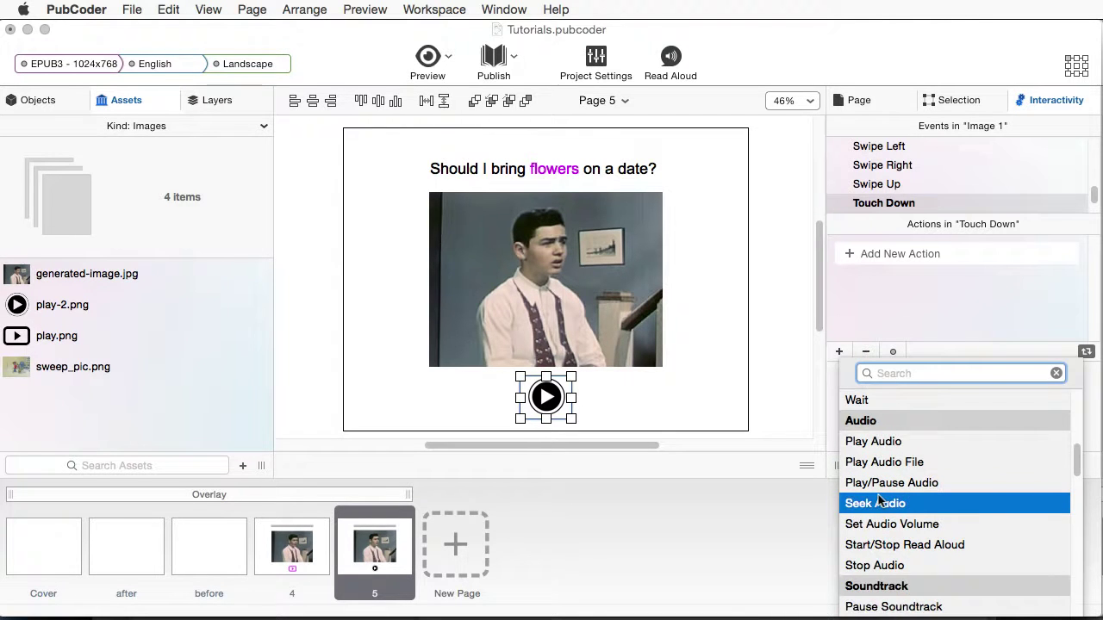
scroll(879, 499, up, 5)
scroll(879, 500, down, 11)
scroll(879, 499, down, 2)
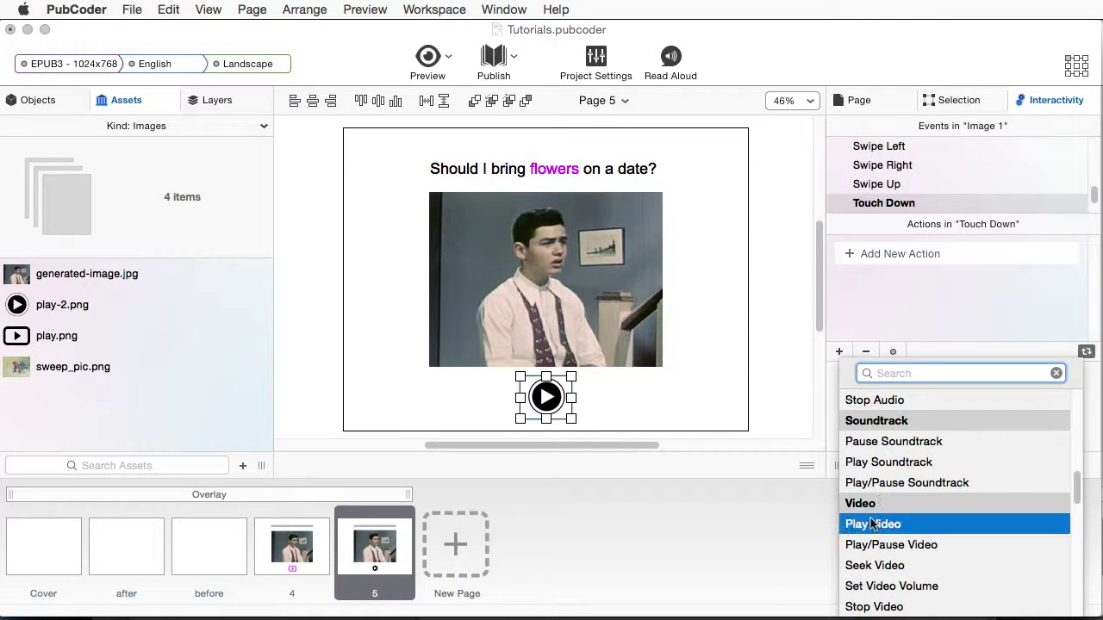
click(870, 522)
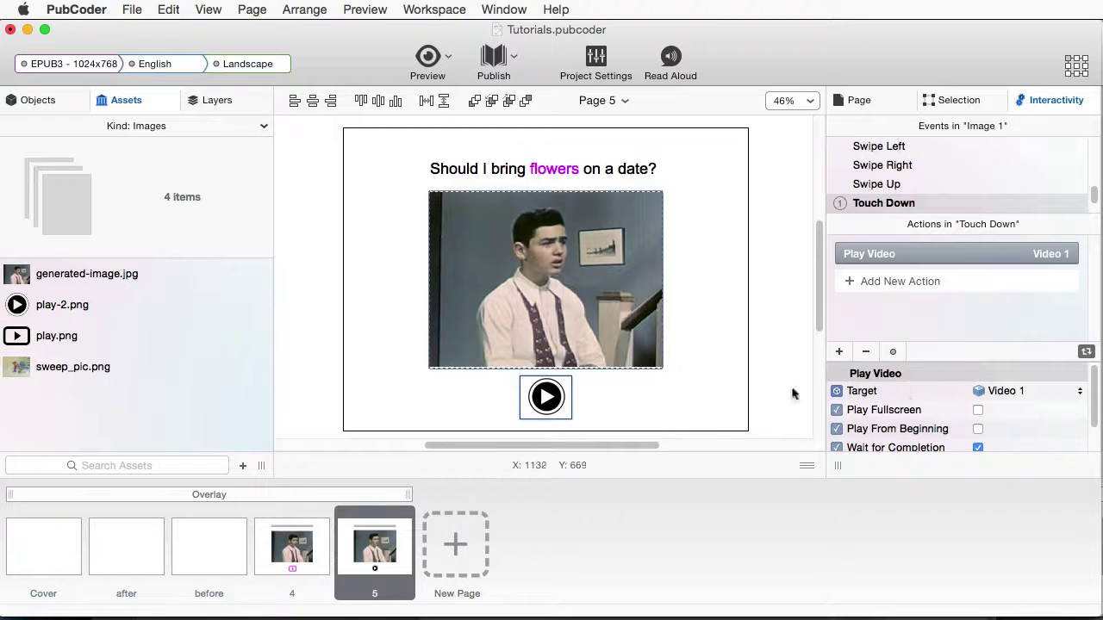
scroll(941, 393, down, 1)
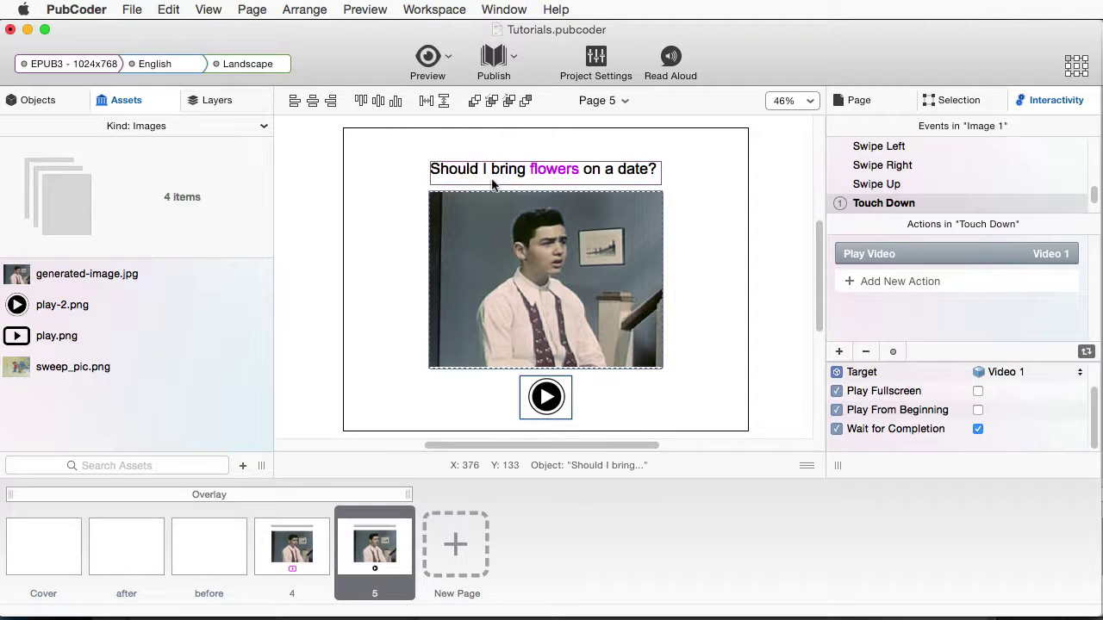
click(428, 59)
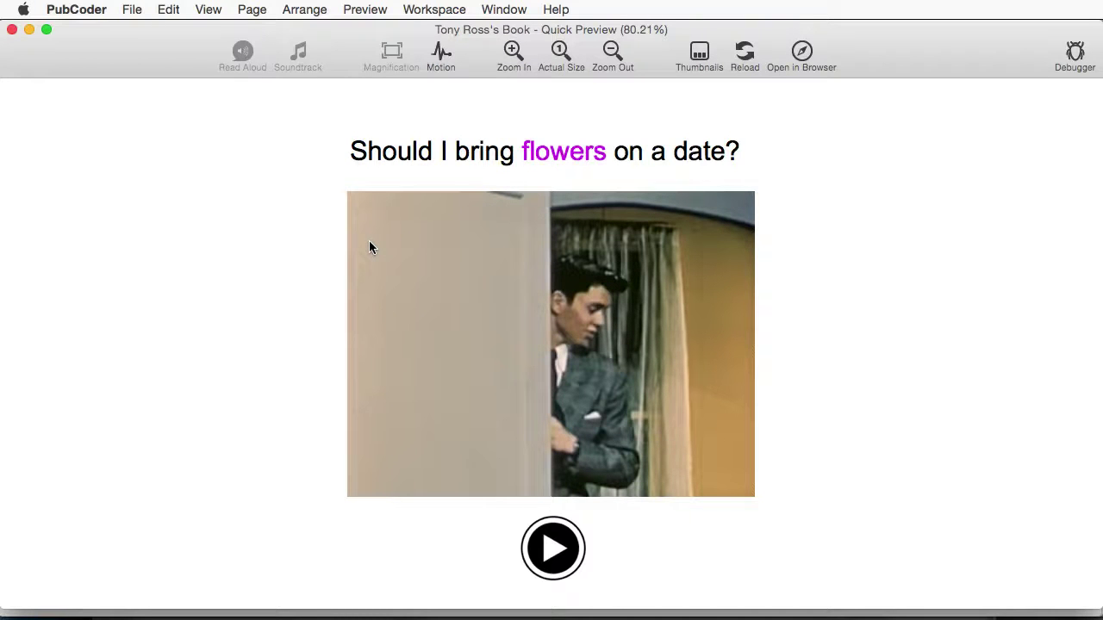
click(12, 29)
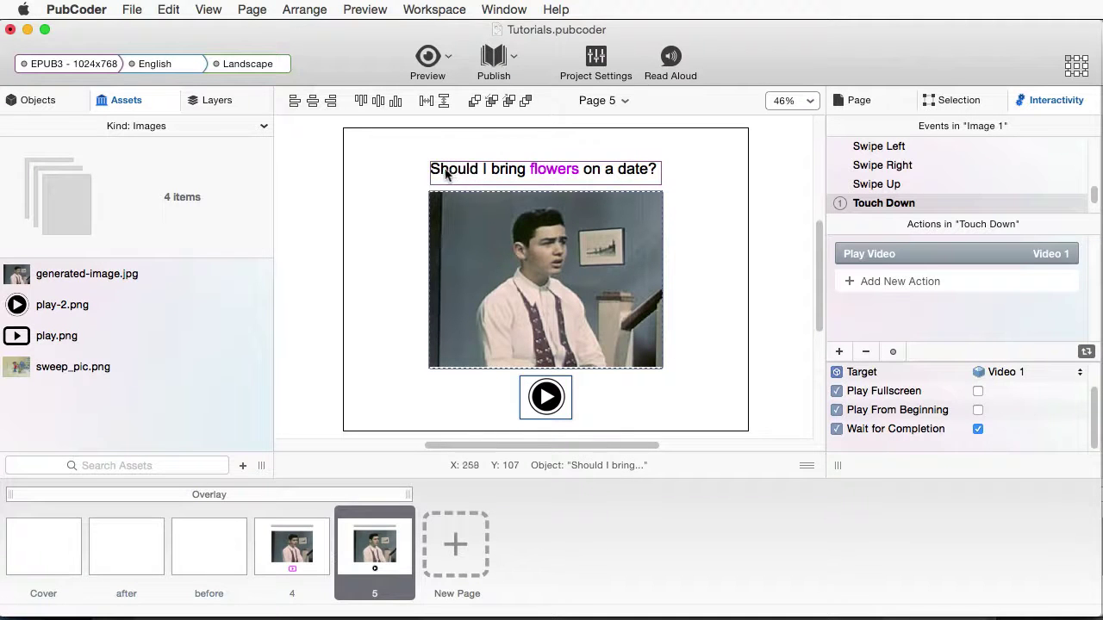
Check the colour of the word 'flowers' in the title, leaving the text unchanged.
double_click(554, 176)
click(349, 116)
double_click(350, 117)
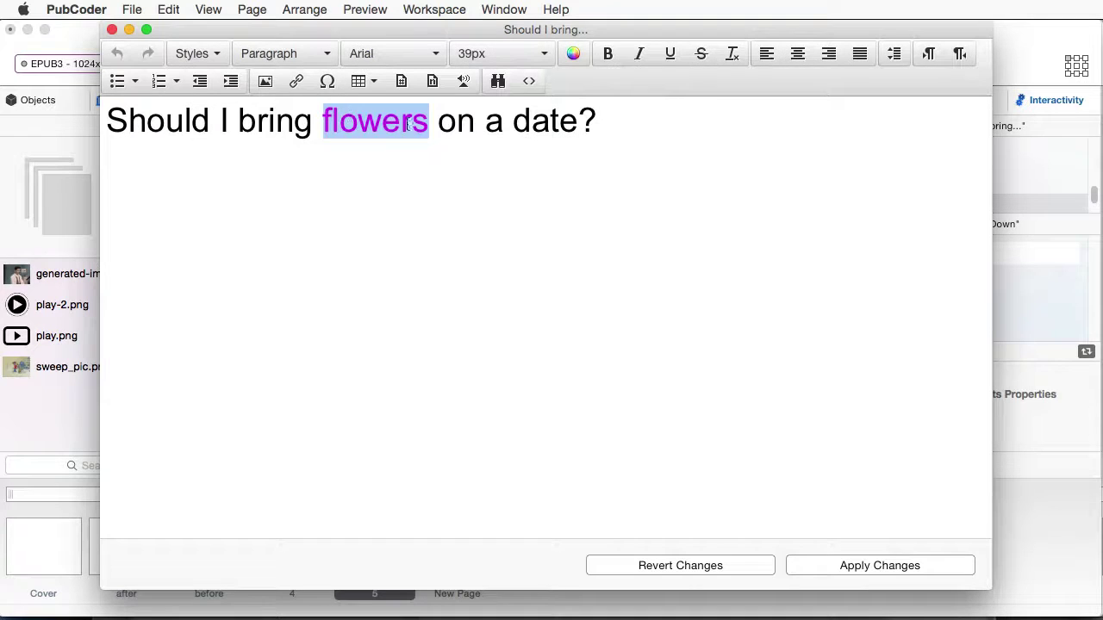
click(112, 30)
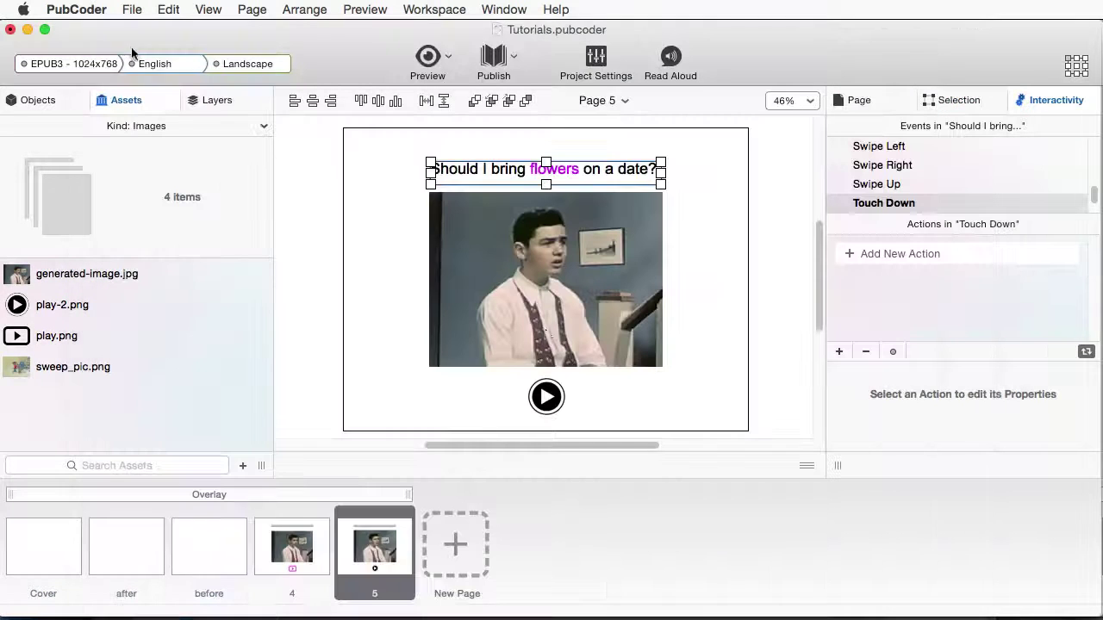
Apply a Color Overlay to the play icon using the magenta recent colour.
click(550, 393)
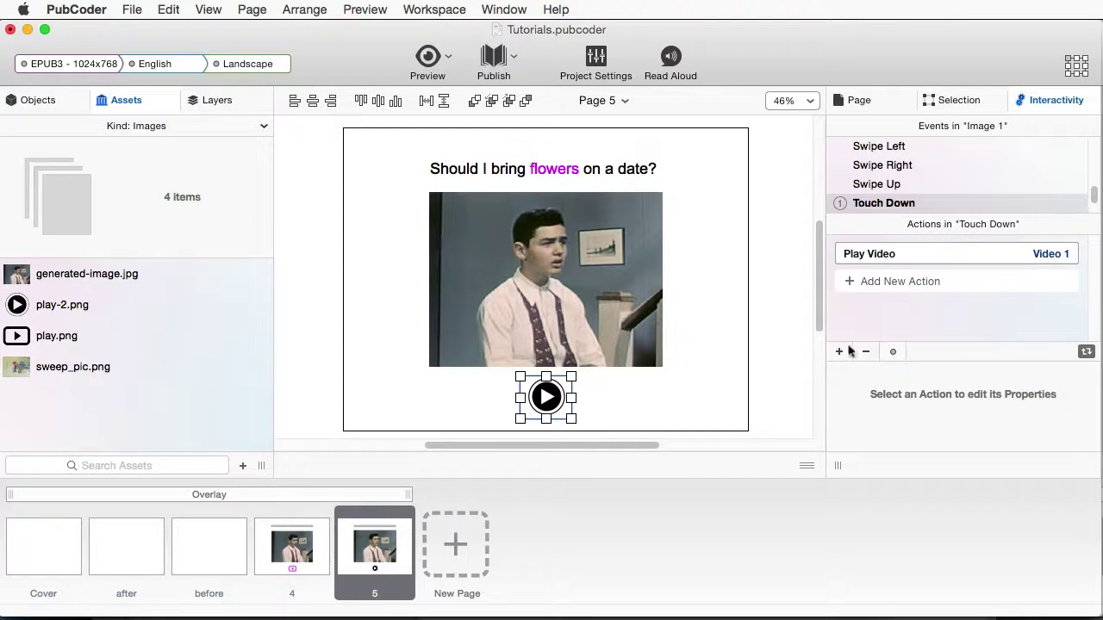
click(948, 102)
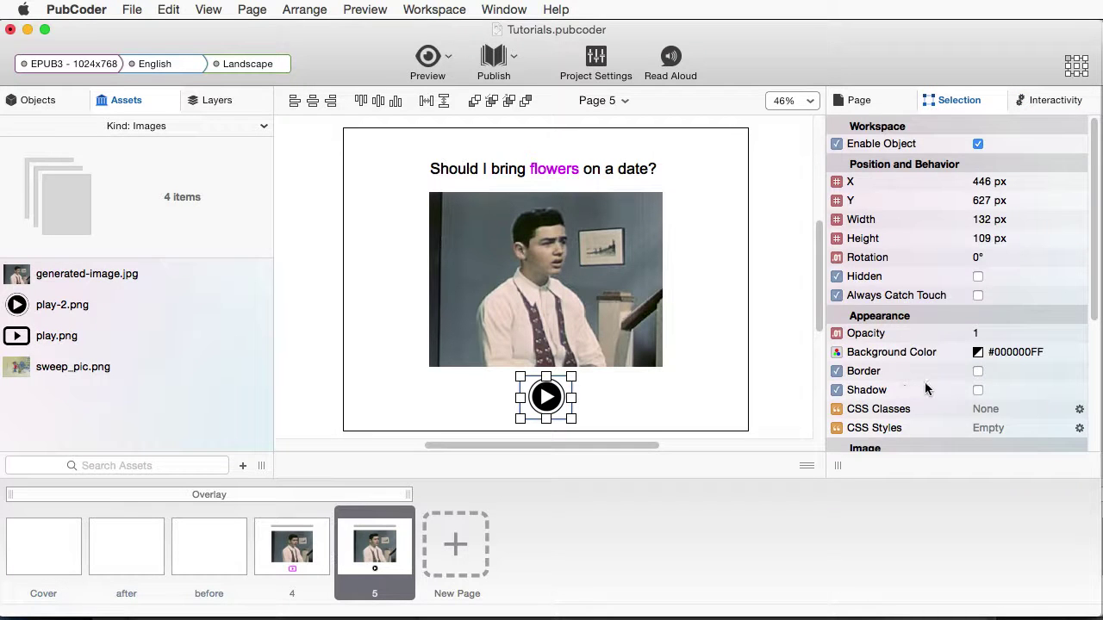
scroll(927, 388, down, 4)
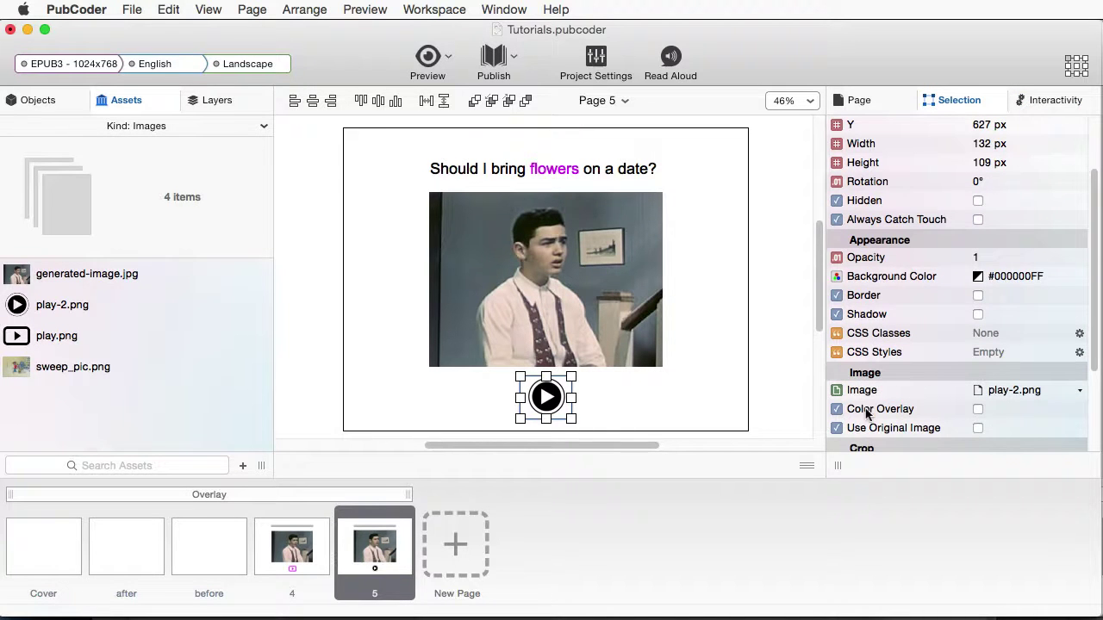
click(978, 409)
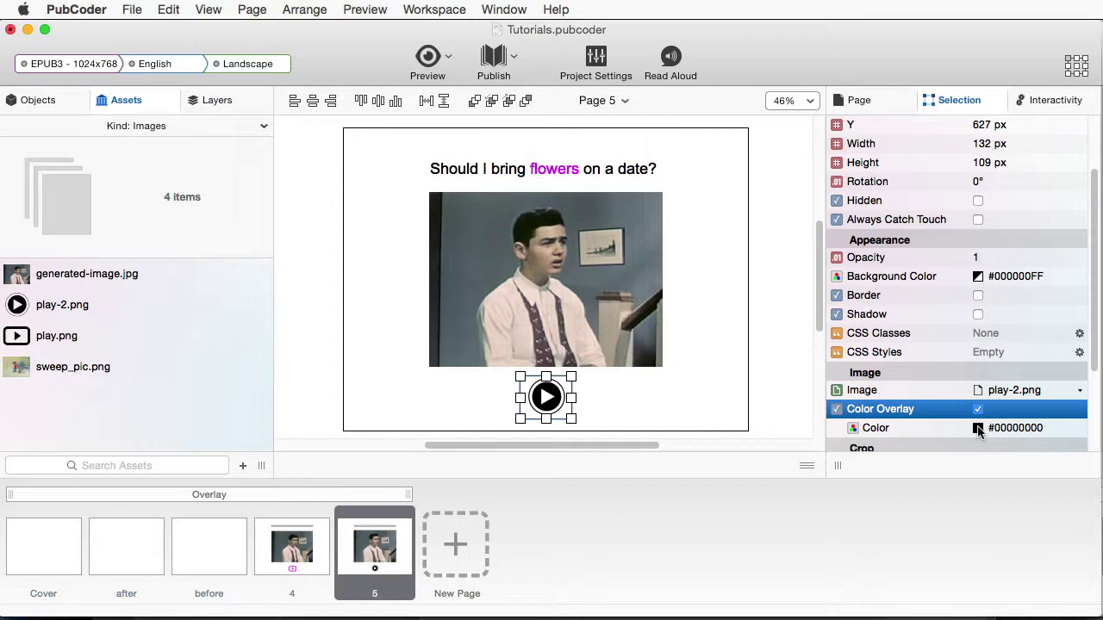
click(978, 428)
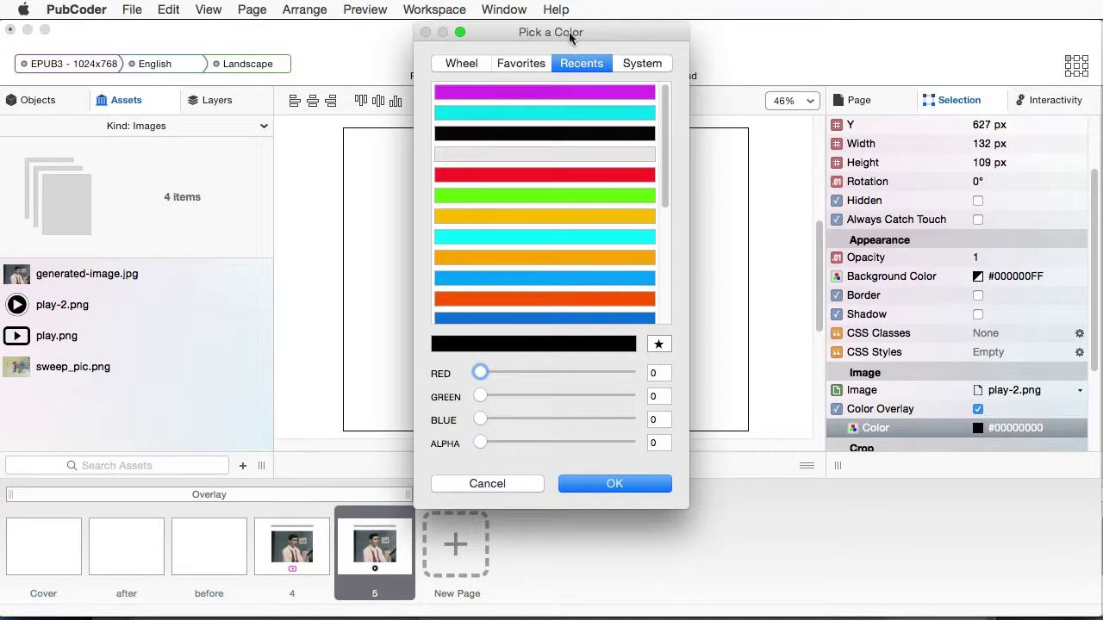
drag(579, 32, 888, 34)
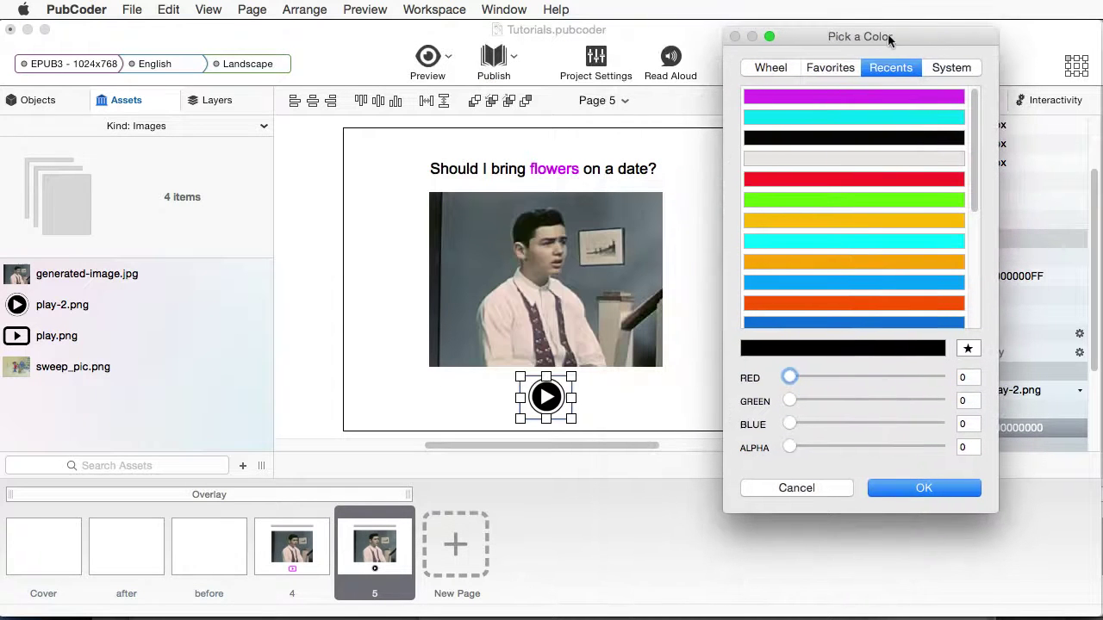
click(822, 97)
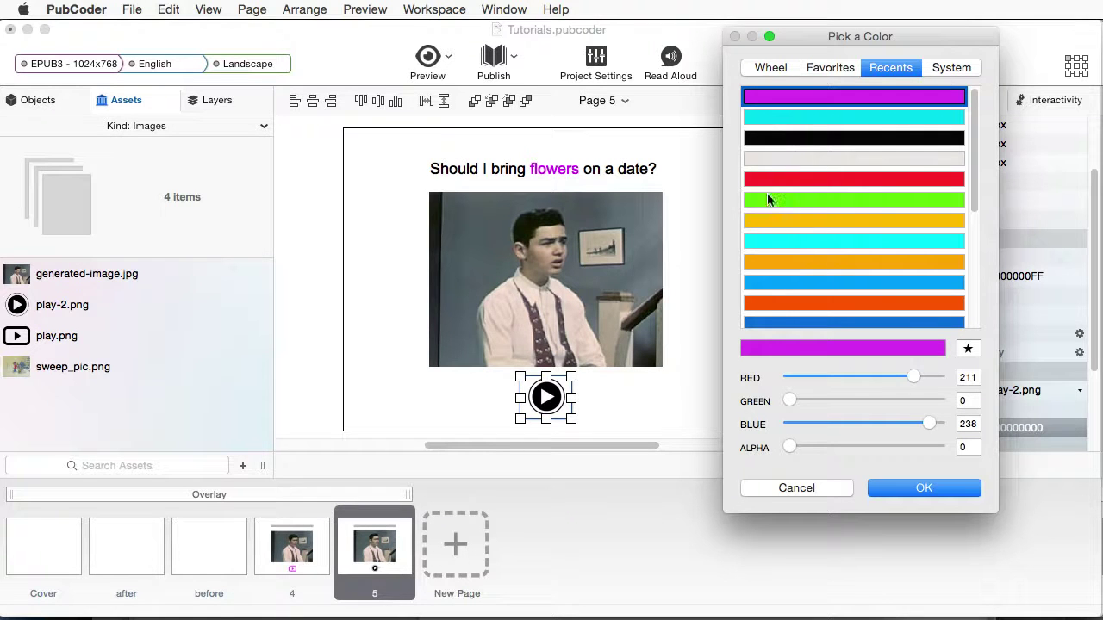
click(920, 491)
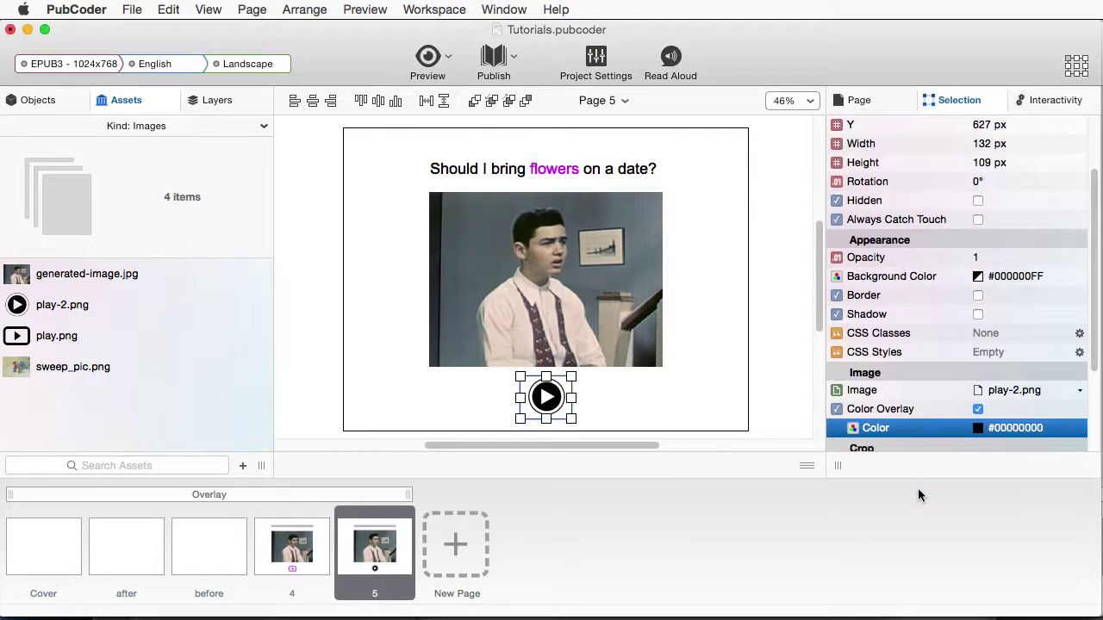
click(696, 397)
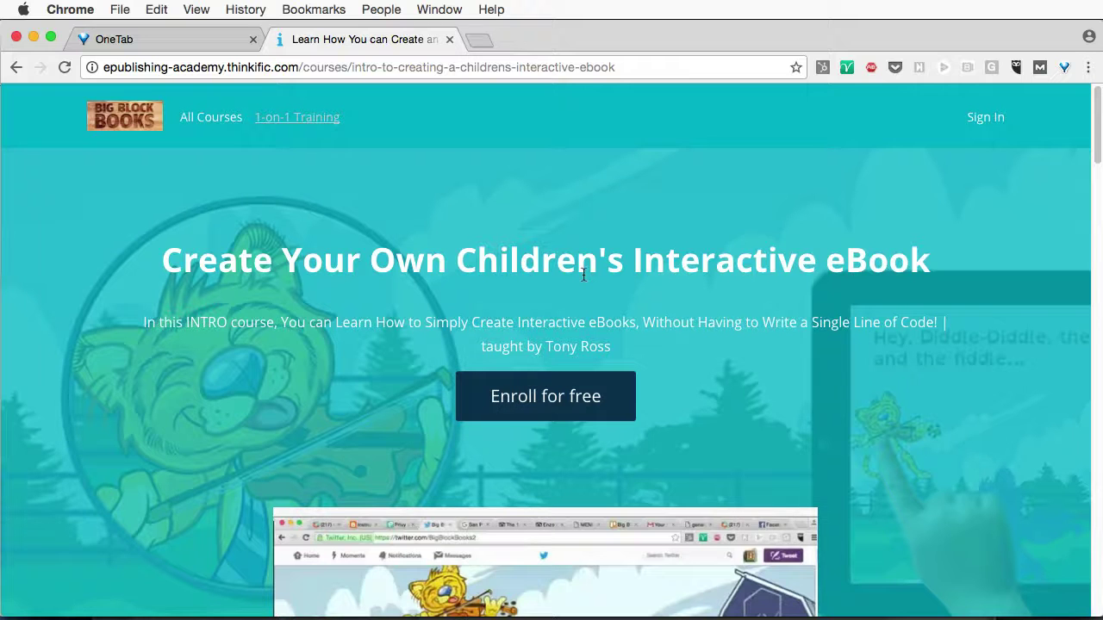
Open the 1-on-1 Training booking page from the course site's header.
click(302, 125)
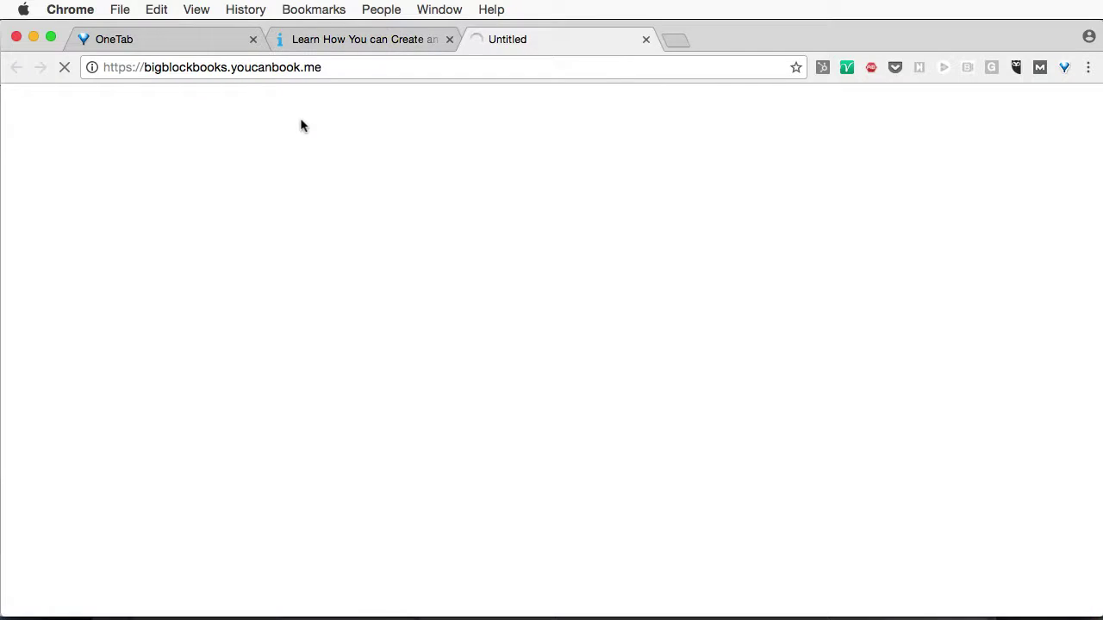